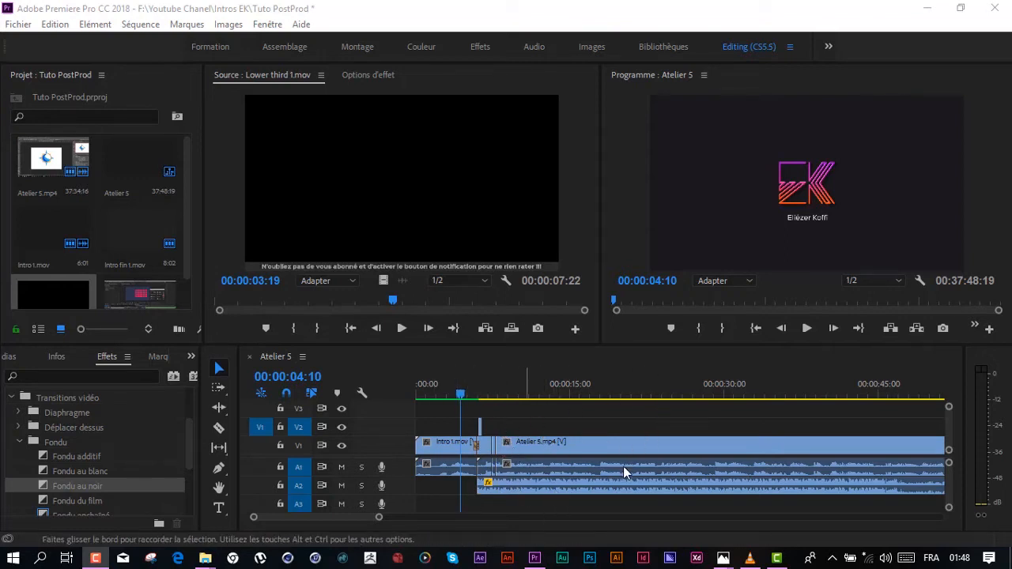
Open the project manager for the Atelier 5 sequence and choose "Rassembler les fichiers et les copier au nouvel emplacement" as the resulting project
left_click(323, 514)
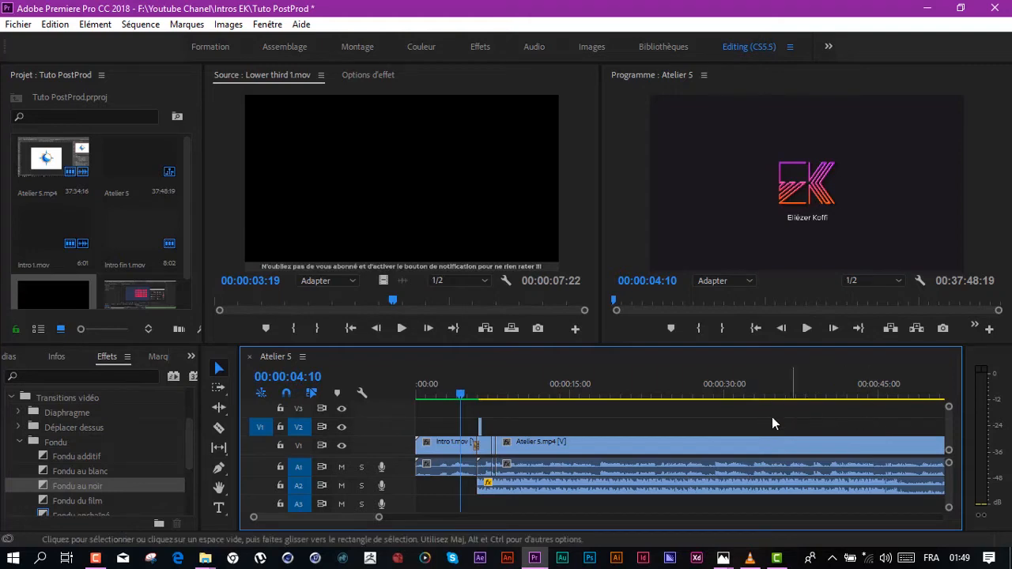
left_click(18, 25)
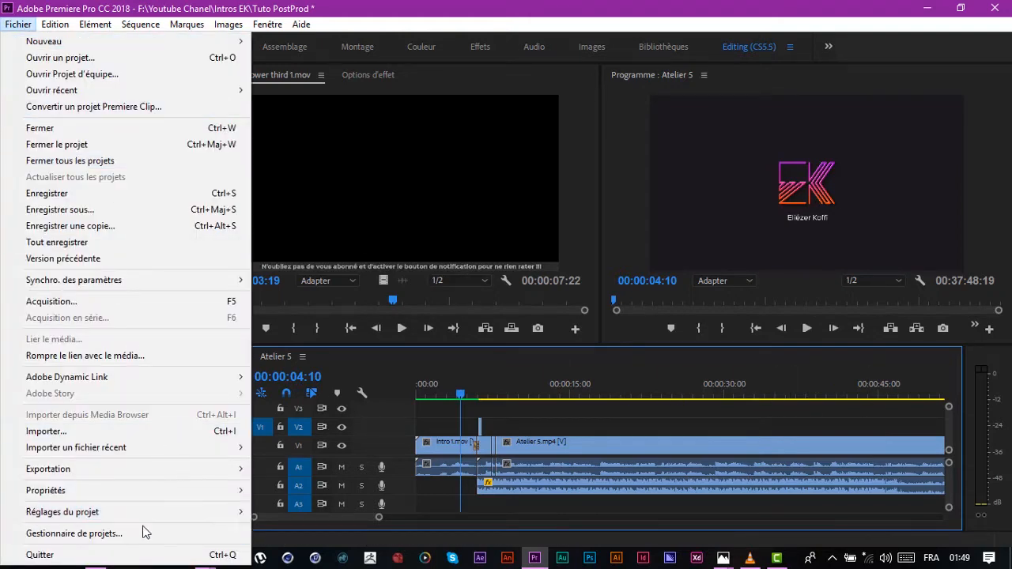
left_click(94, 535)
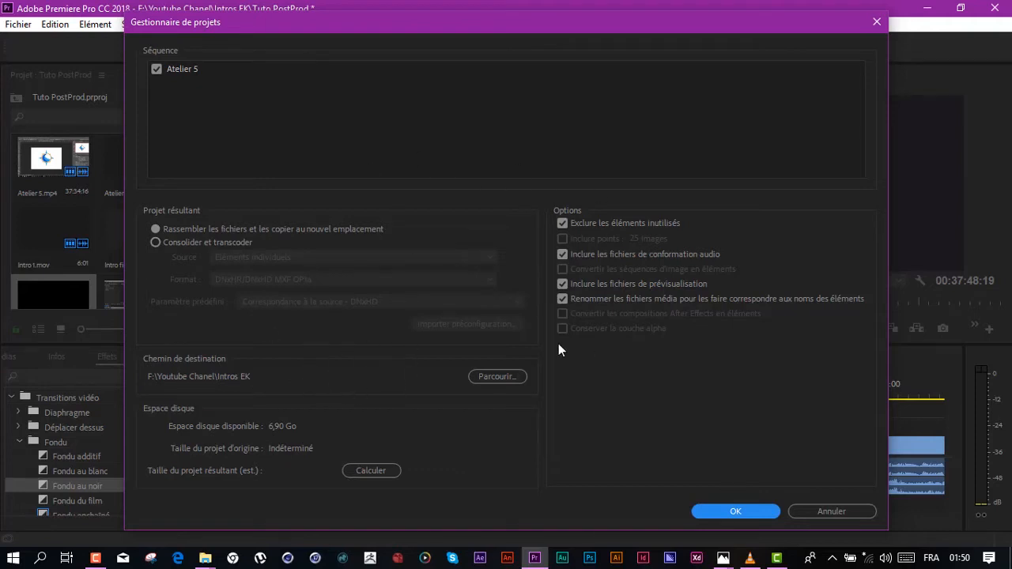
left_click(161, 242)
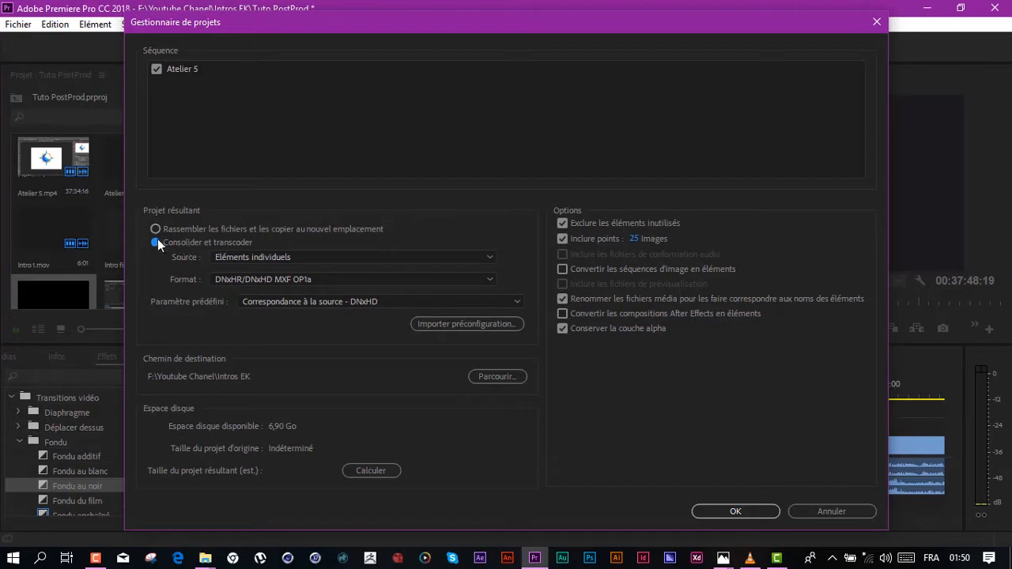
left_click(200, 229)
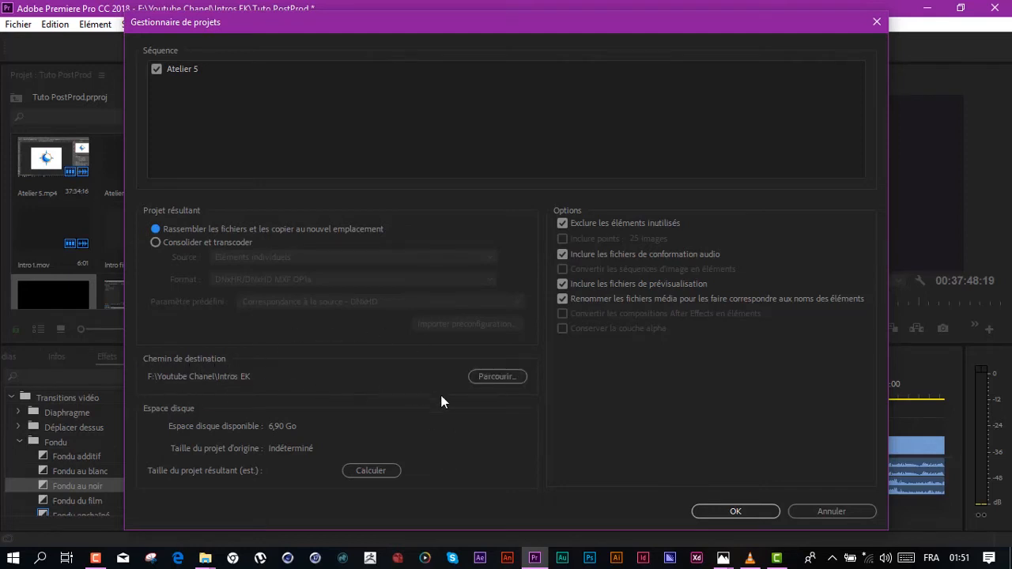
Set the destination path of the resulting project to the Bureau folder
left_click(496, 377)
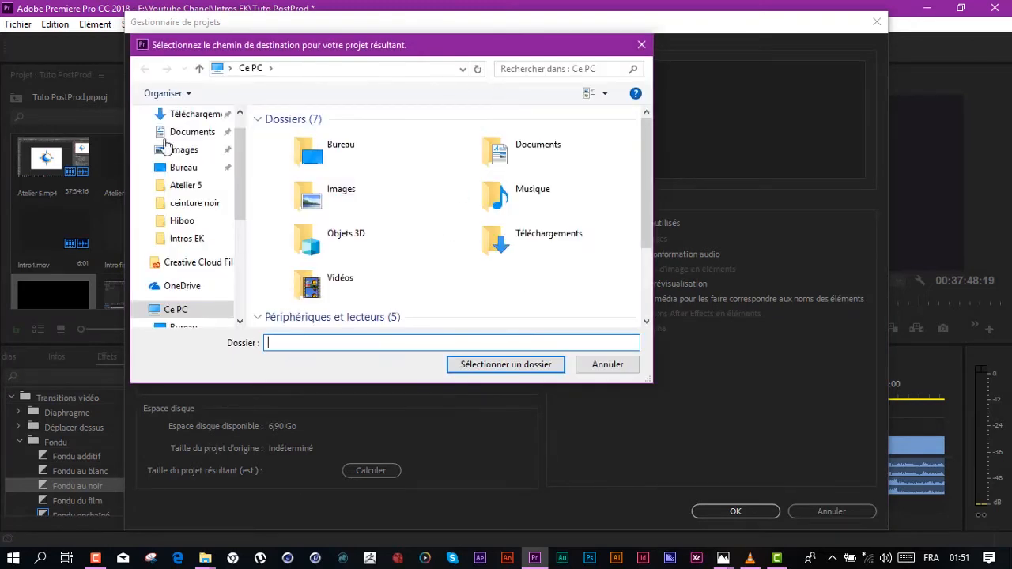
left_click(189, 169)
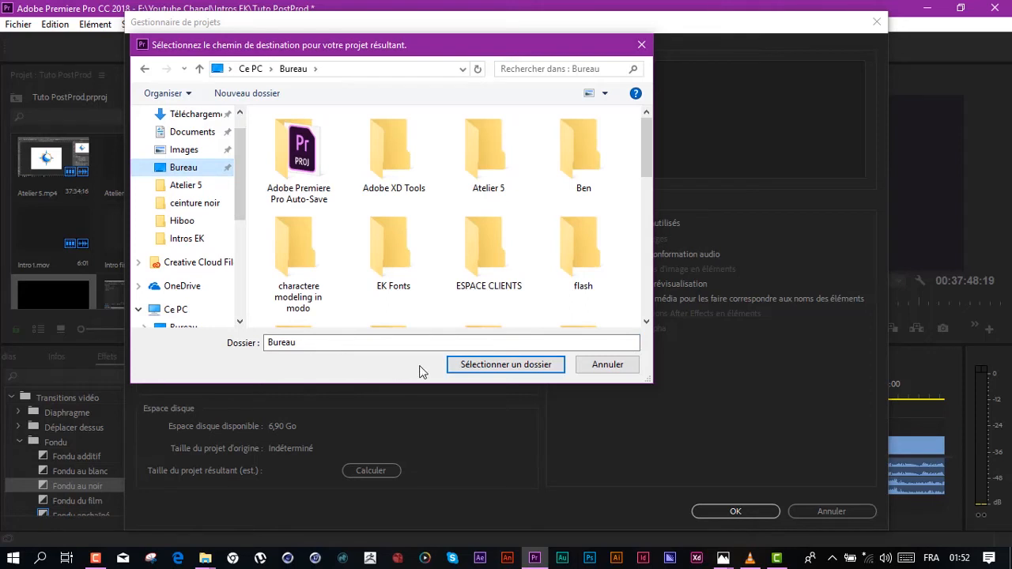
left_click(474, 364)
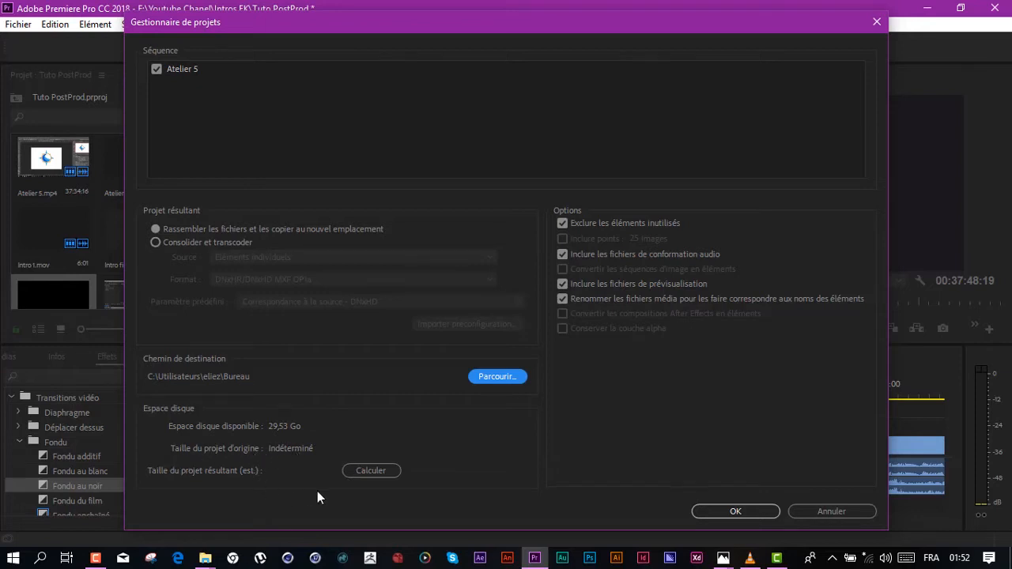
Calculate the resulting project's size and run the file collection, agreeing to save the project
left_click(368, 472)
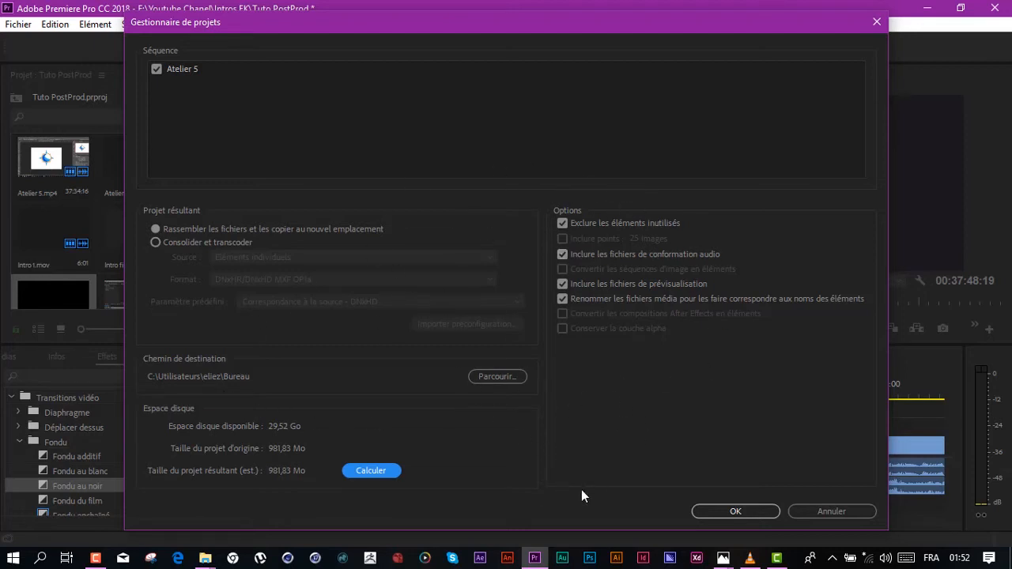
left_click(745, 512)
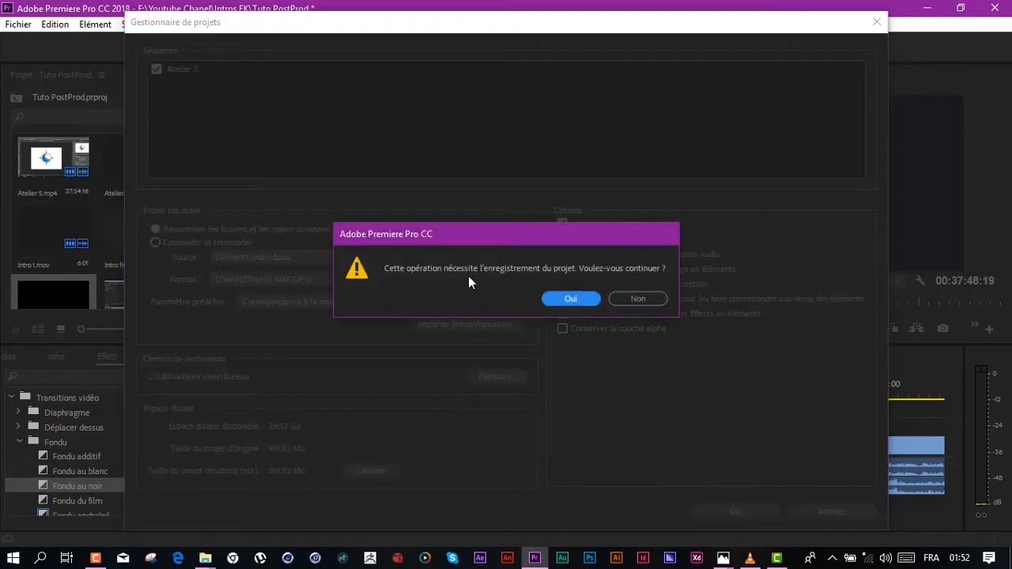
left_click(566, 300)
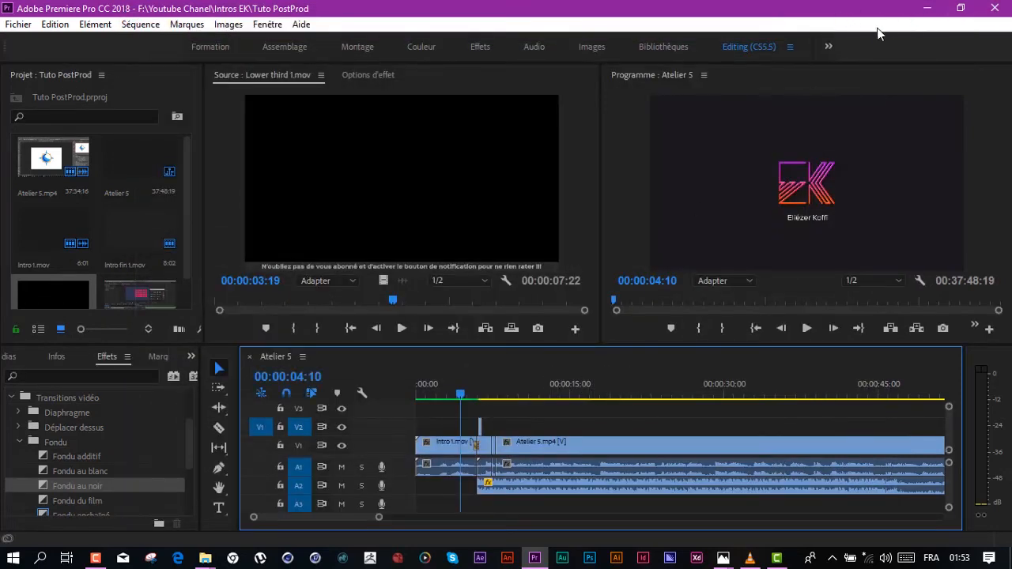
Switch to the desktop, refresh it and move the Copié_Tuto PostProd folder to an empty area away from the other icons
left_click(923, 6)
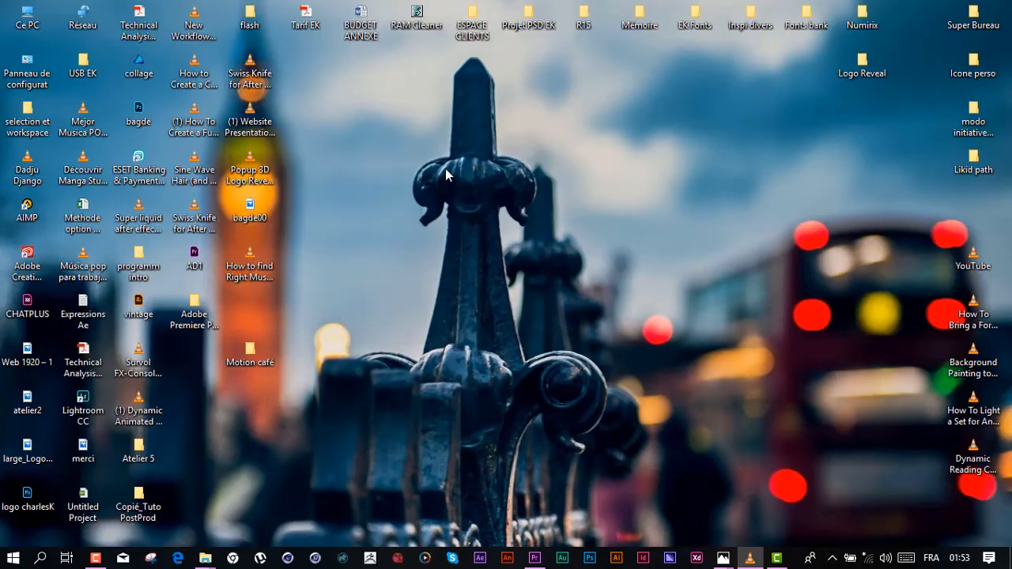
right_click(445, 169)
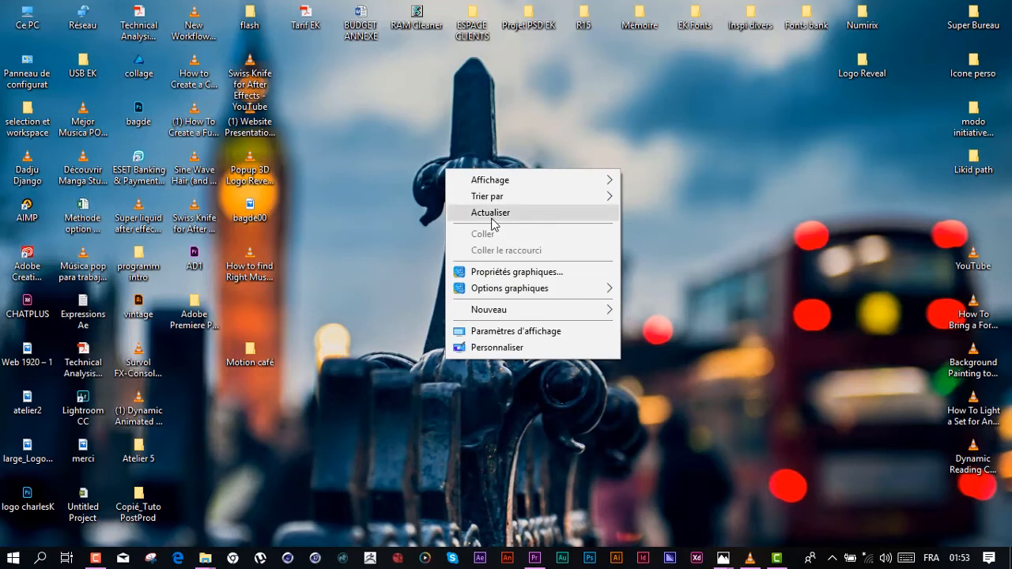
left_click(491, 215)
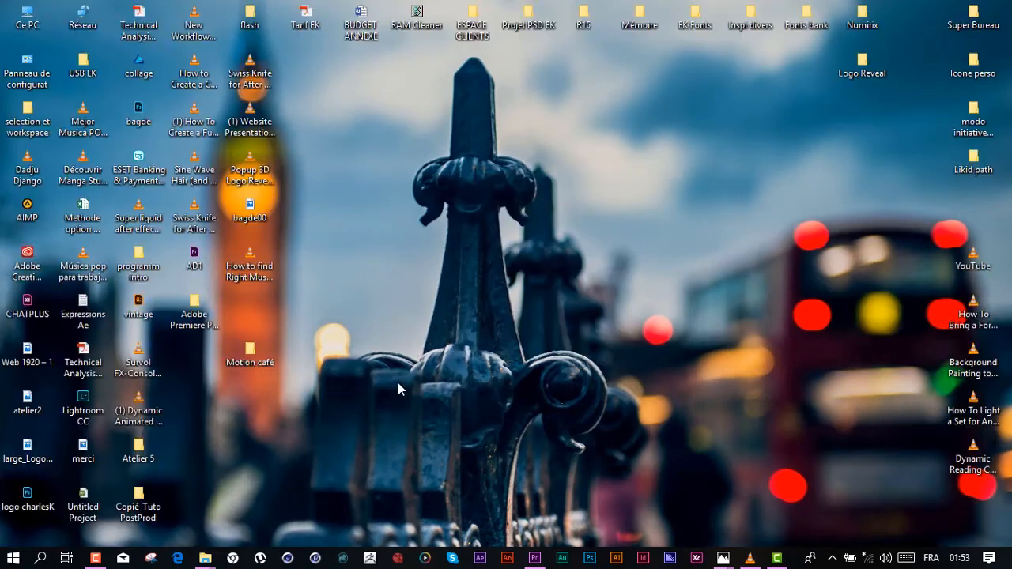
left_click_drag(137, 505, 677, 131)
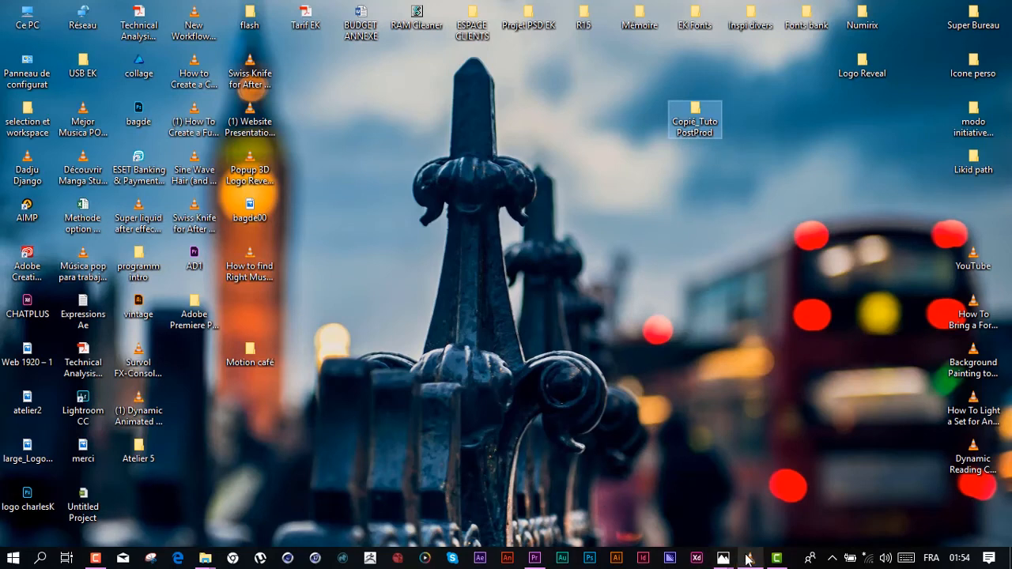
Open the Copié_Tuto PostProd folder from the desktop and maximize its window
left_click(534, 558)
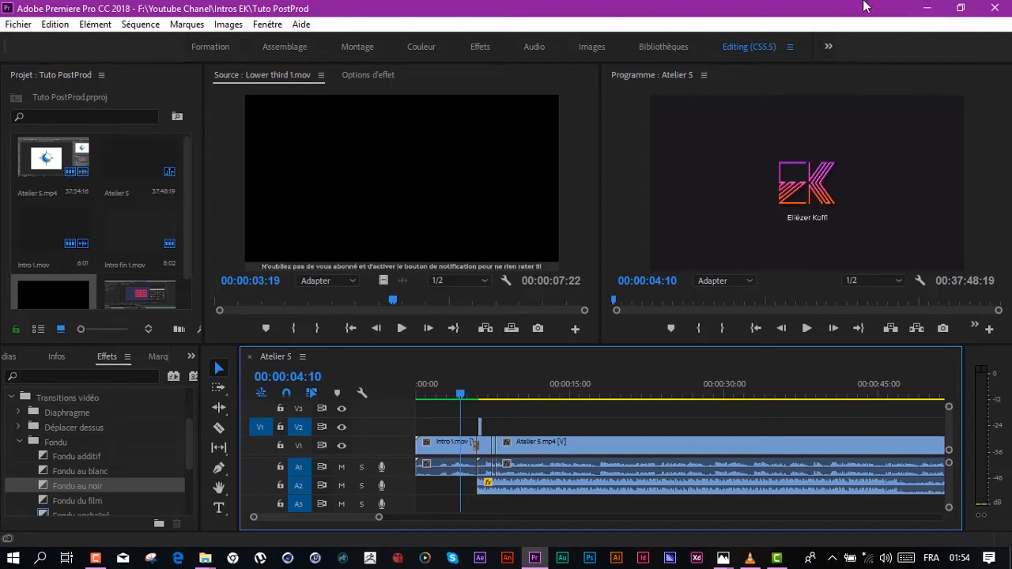
left_click(926, 8)
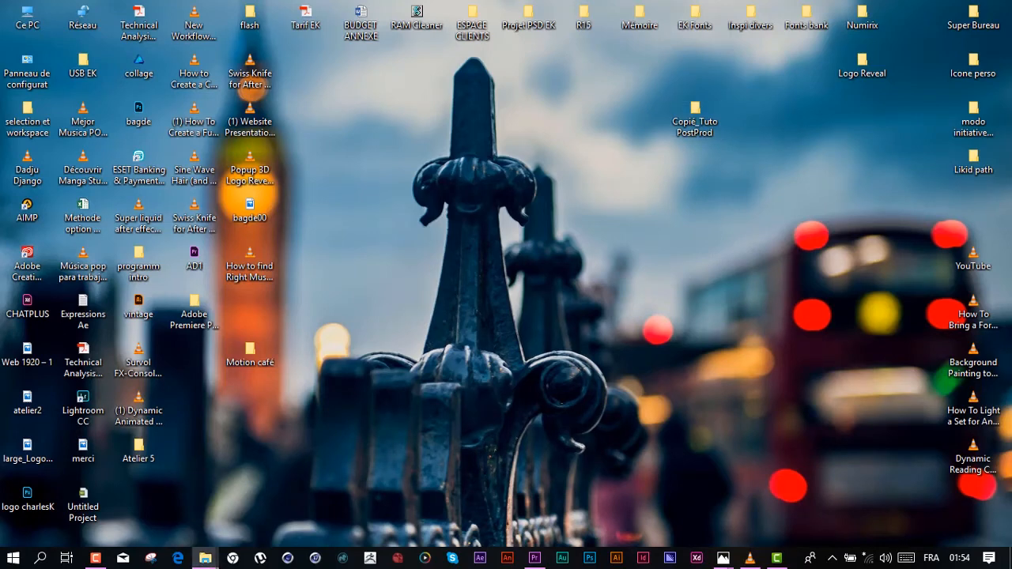
left_click_drag(988, 110, 477, 33)
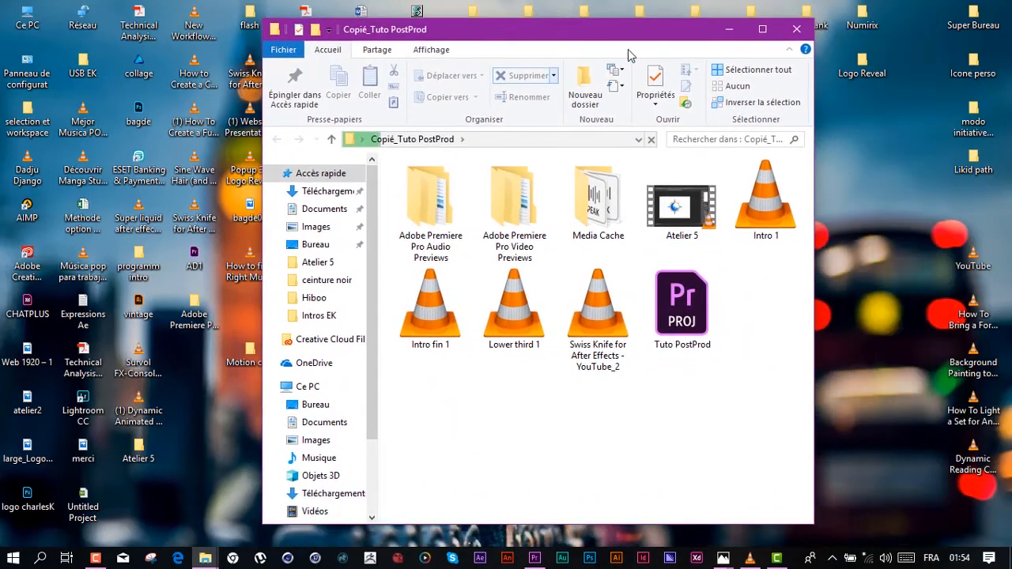
left_click(762, 30)
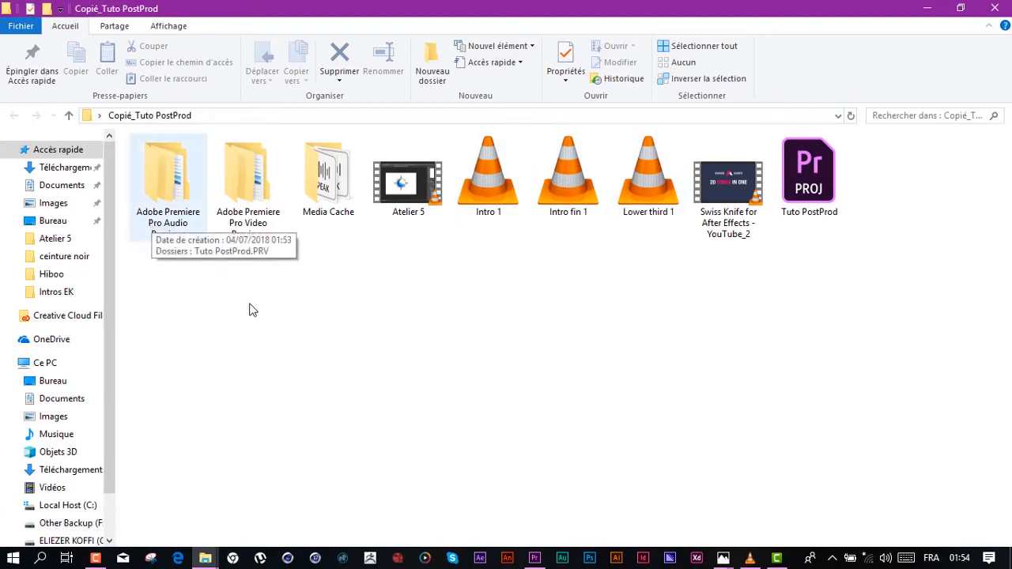
Examine the Tuto PostProd.PRV folder inside Adobe Premiere Pro Audio Previews and return to the Copié_Tuto PostProd folder
left_click(167, 219)
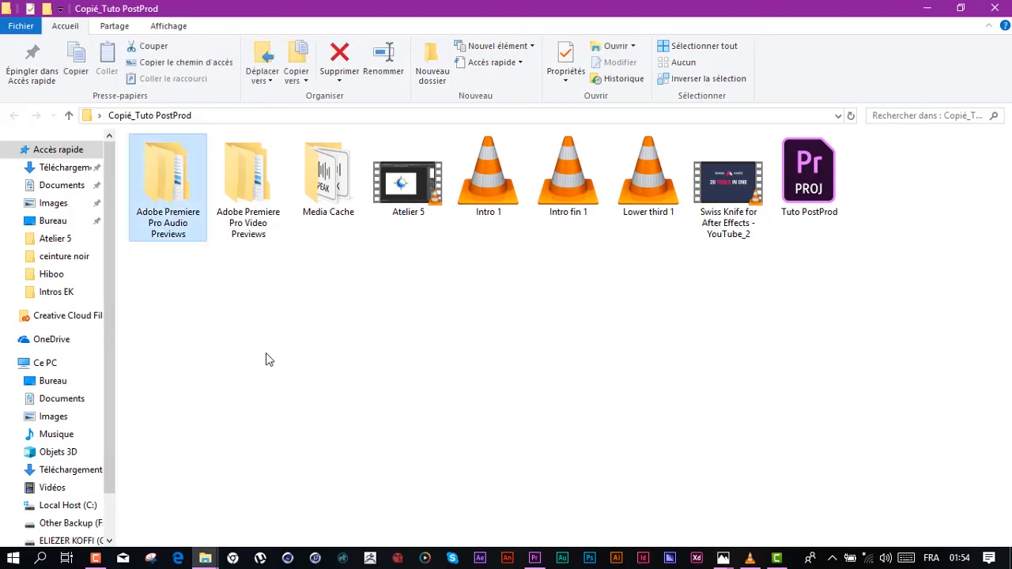
double_click(195, 159)
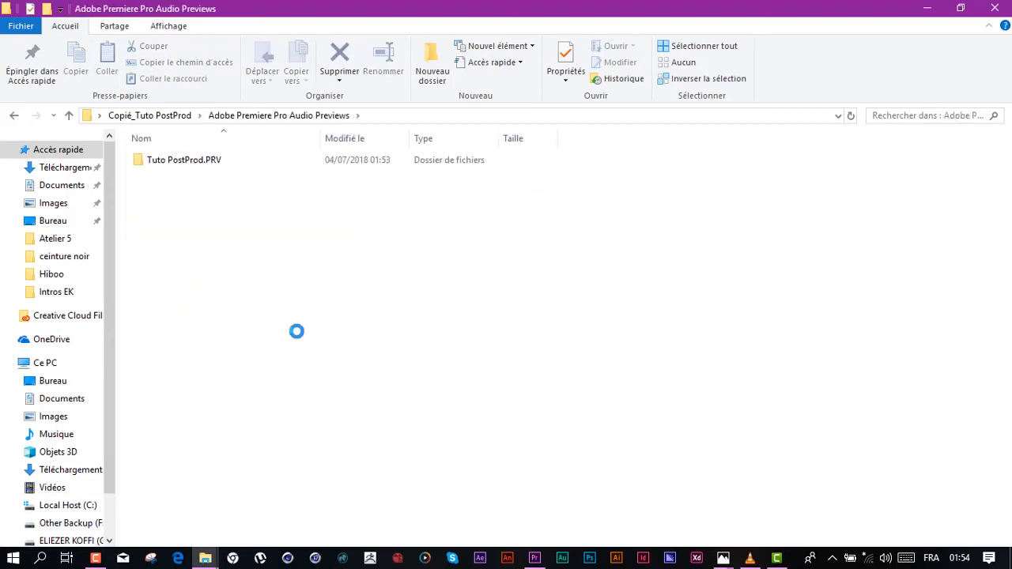
left_click(181, 165)
key("Return")
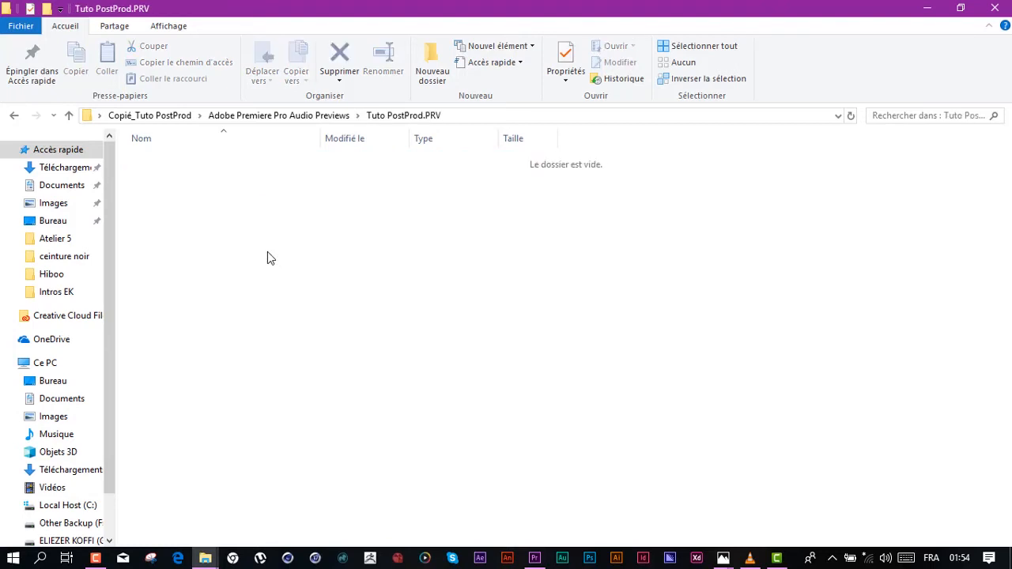
left_click(14, 119)
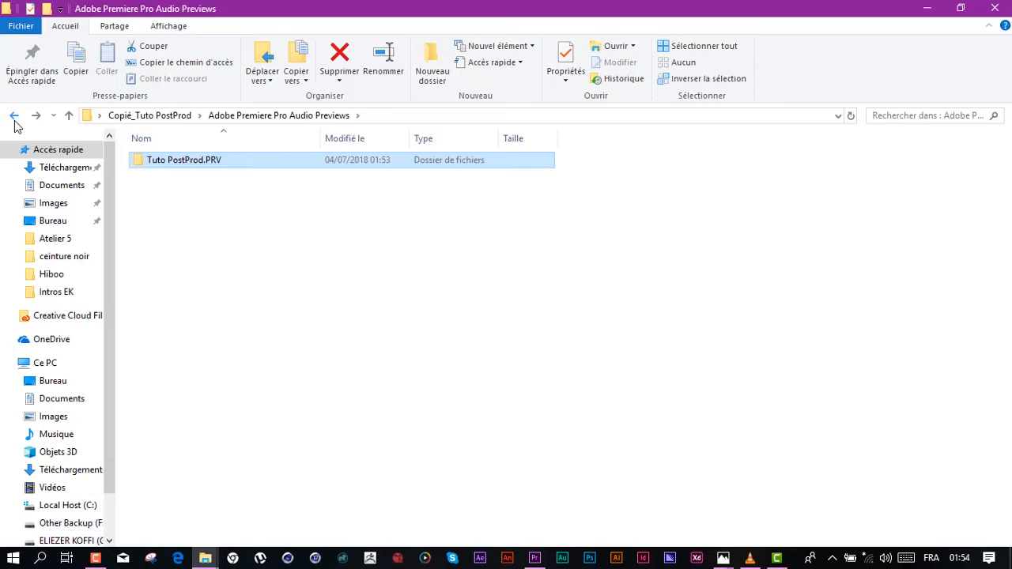
left_click(14, 117)
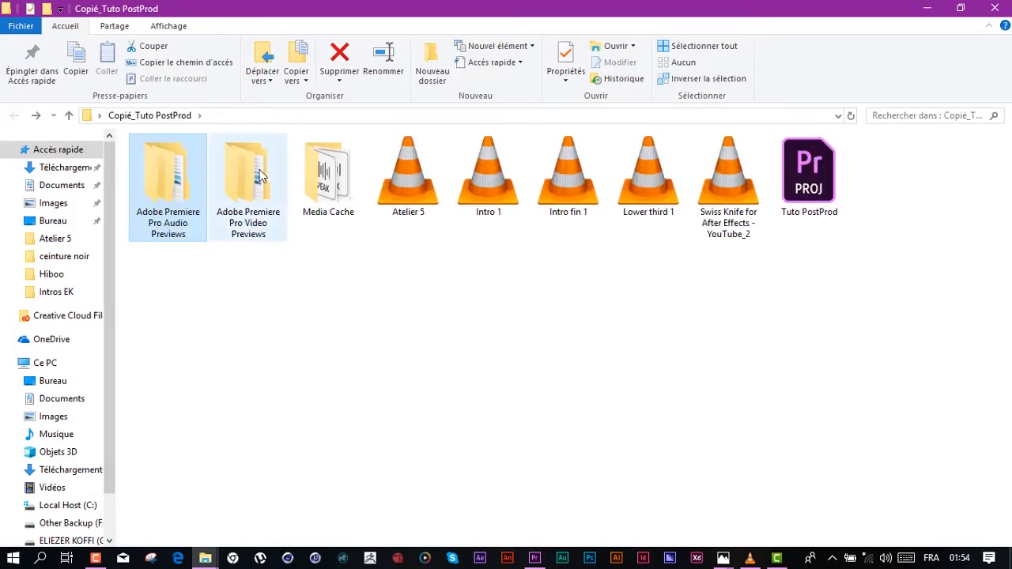
Examine the rendered video files in Tuto PostProd.PRV inside Adobe Premiere Pro Video Previews and return to the Copié_Tuto PostProd folder
left_click(260, 176)
key("Return")
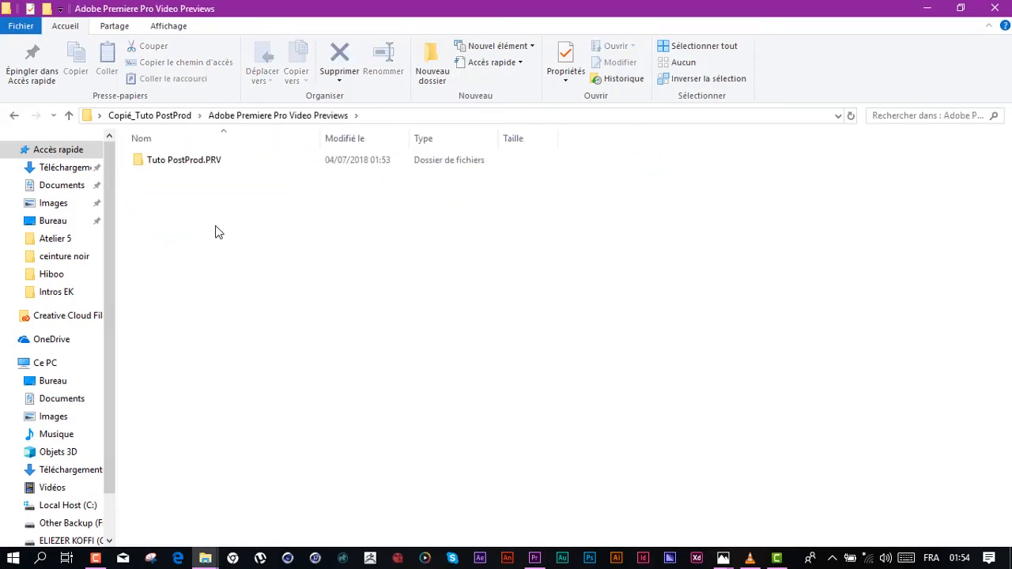
double_click(190, 161)
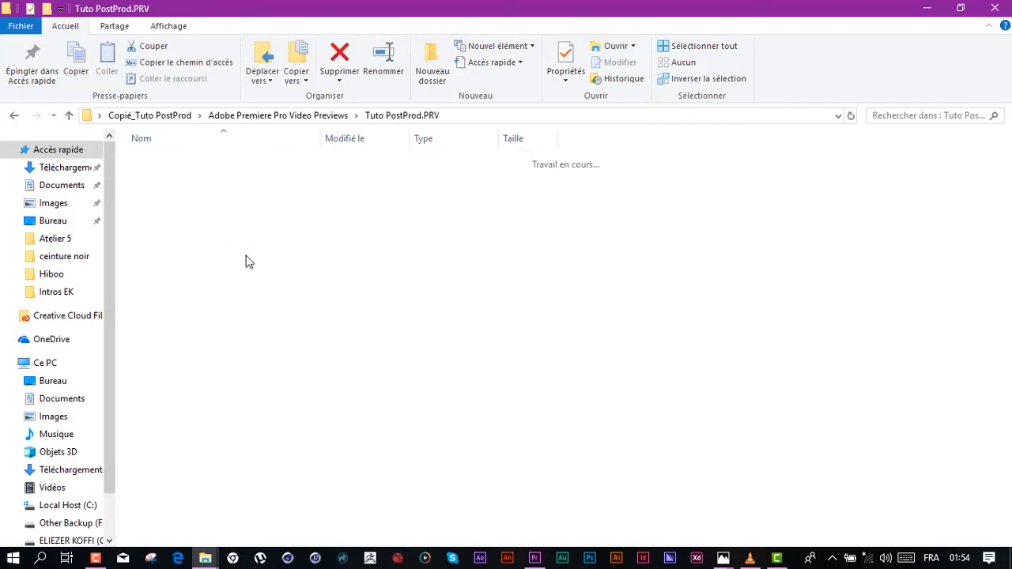
left_click(151, 160)
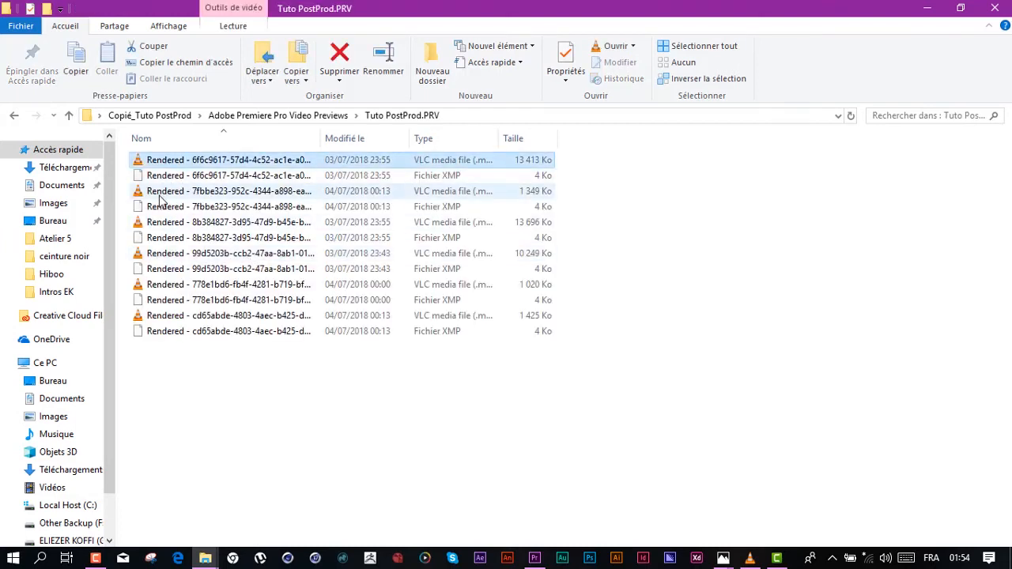
left_click(158, 193)
left_click(158, 224)
left_click(158, 255)
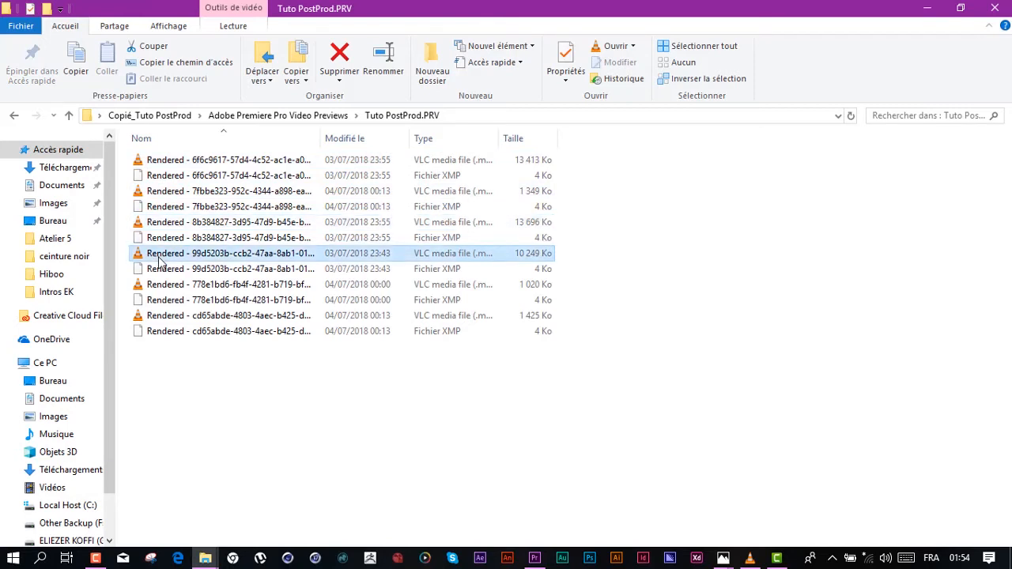
left_click(162, 285)
left_click(163, 316)
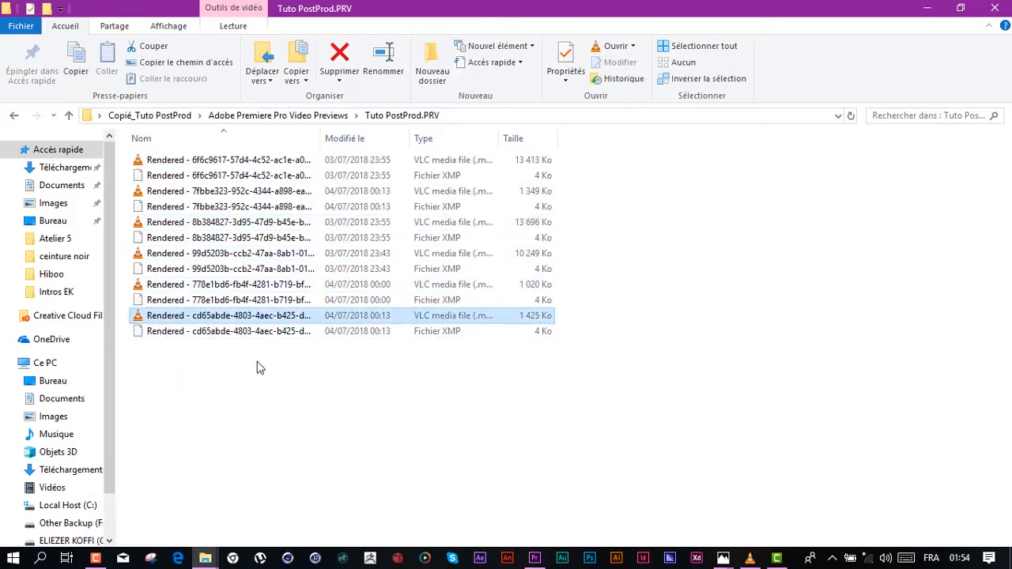
left_click(257, 367)
left_click(12, 118)
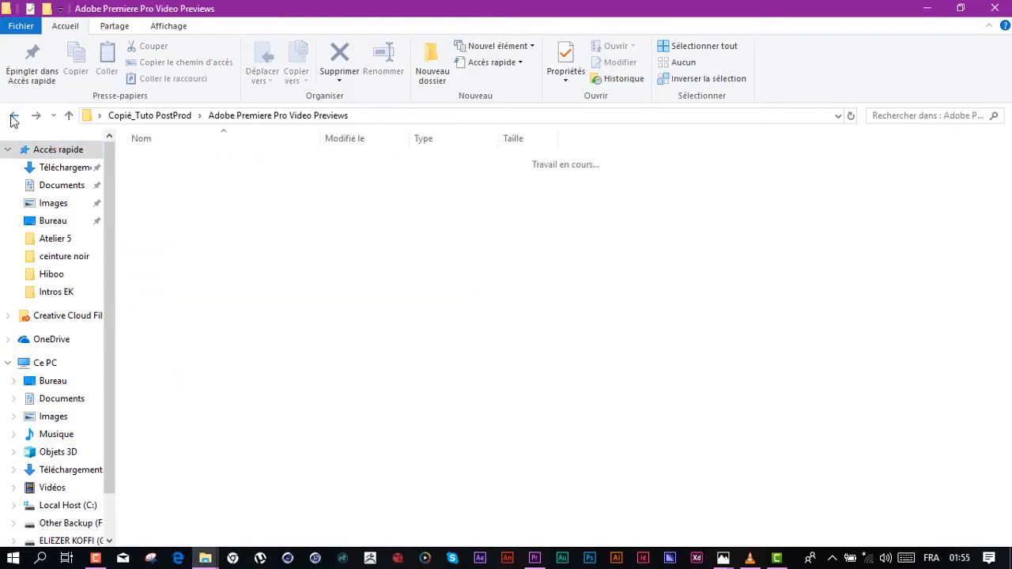
left_click(11, 118)
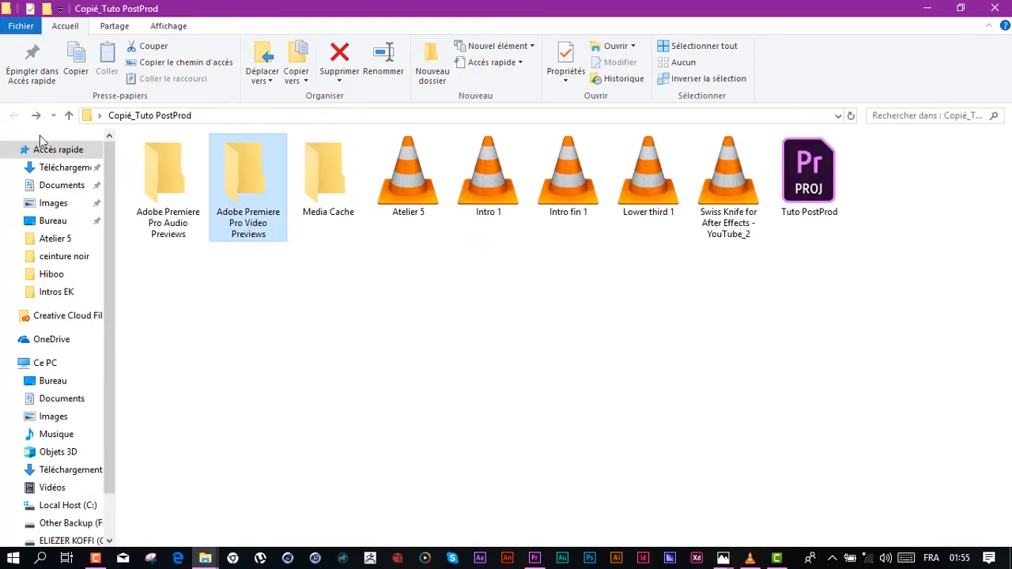
Examine the contents of the Media Cache folder and return to the Copié_Tuto PostProd folder
left_click(340, 189)
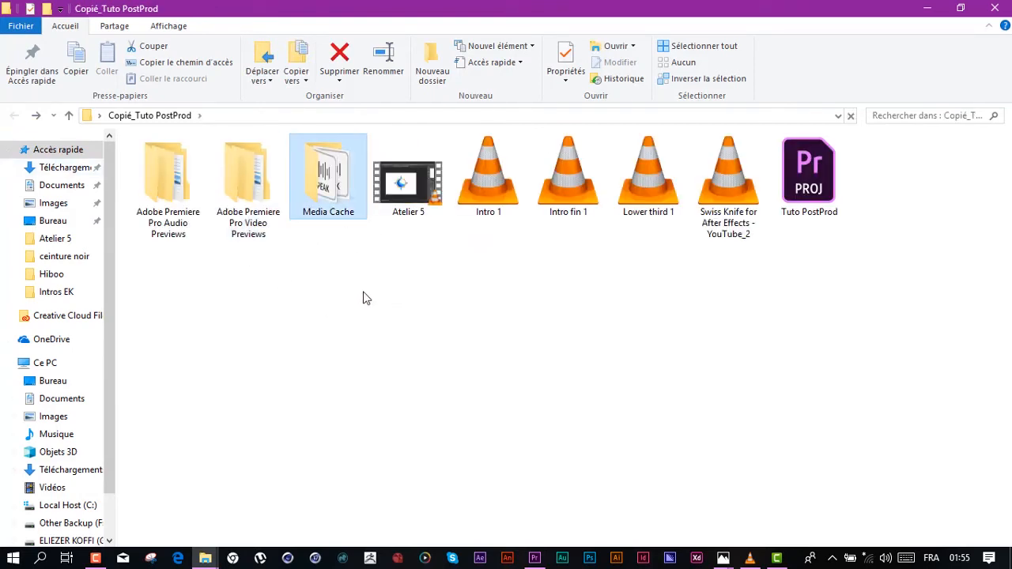
double_click(336, 178)
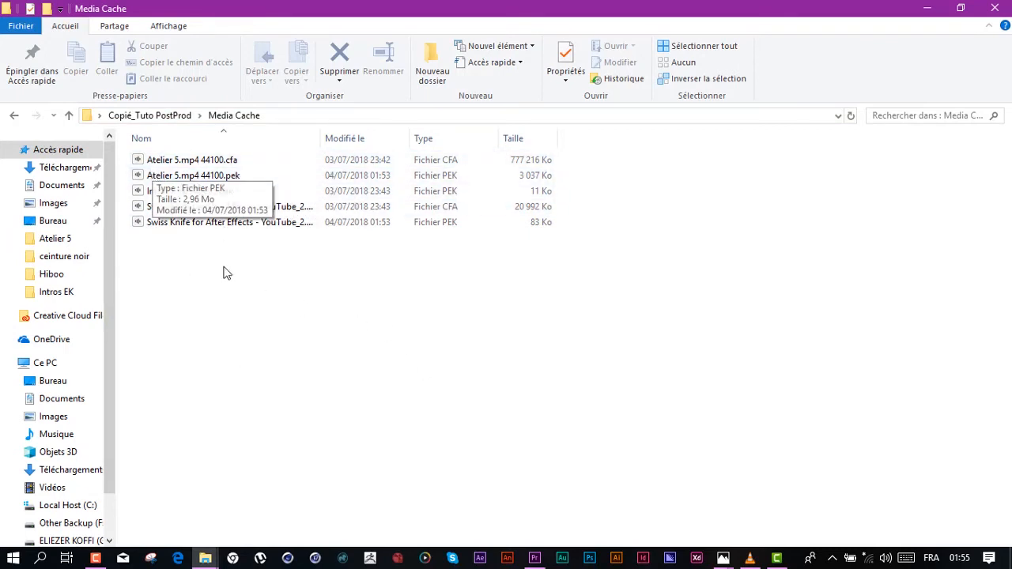
left_click(15, 116)
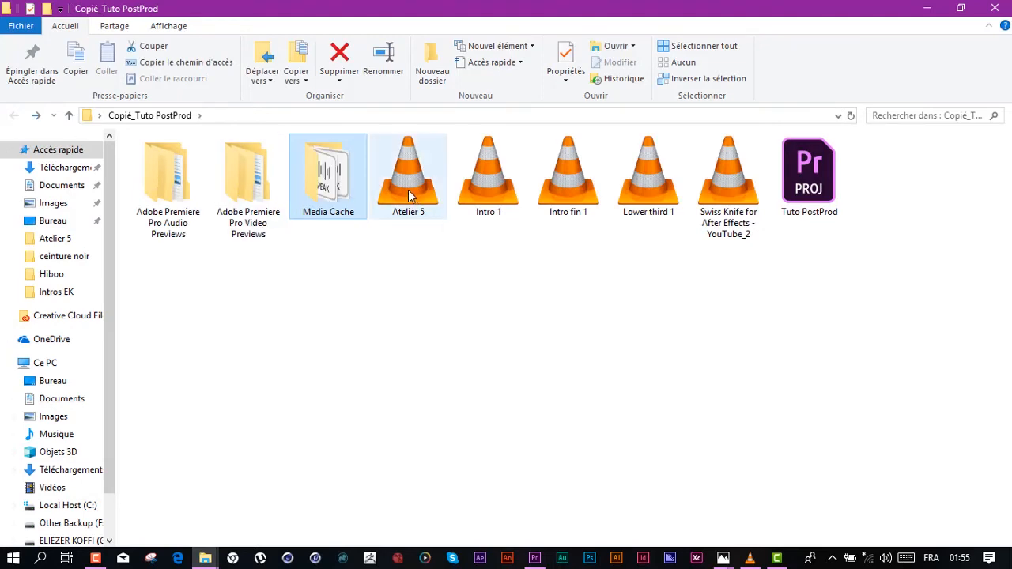
Select the collected video files from Atelier 5 through Swiss Knife for After Effects - YouTube_2
left_click(427, 216)
left_click_drag(421, 335, 733, 198)
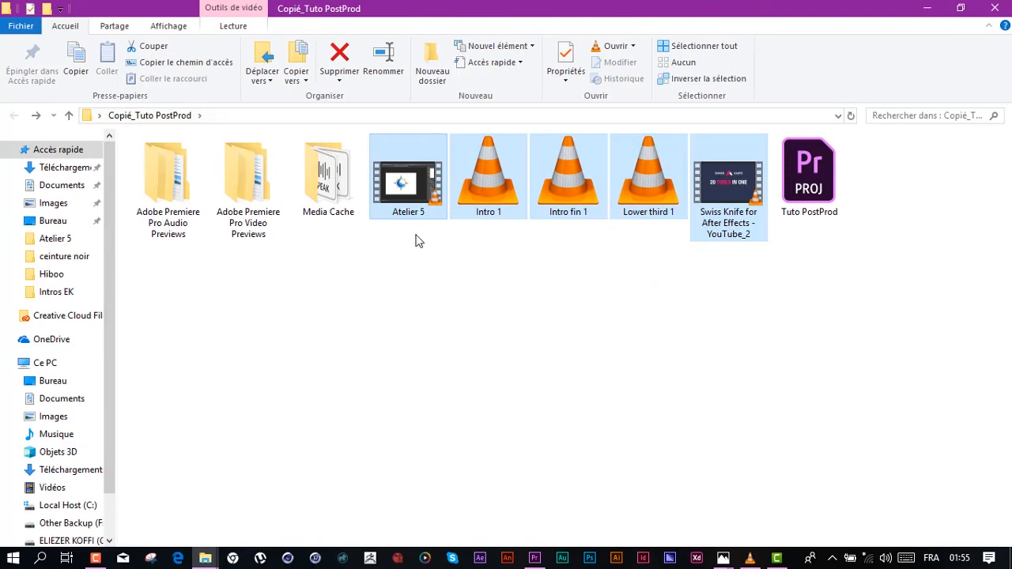
Clear the video file selection and single out the Tuto PostProd project file in the copied folder
left_click(668, 292)
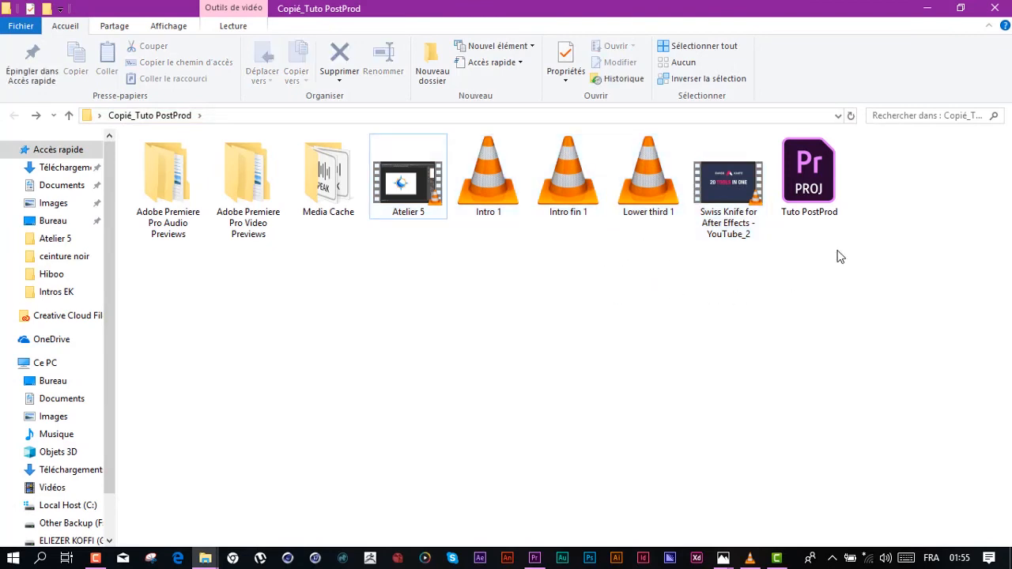
left_click(822, 176)
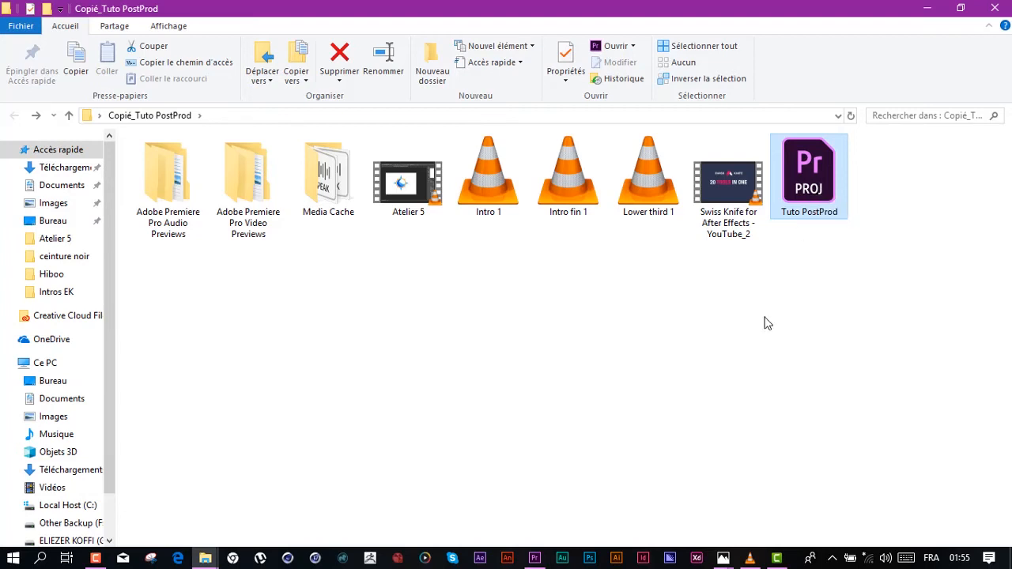
left_click(728, 307)
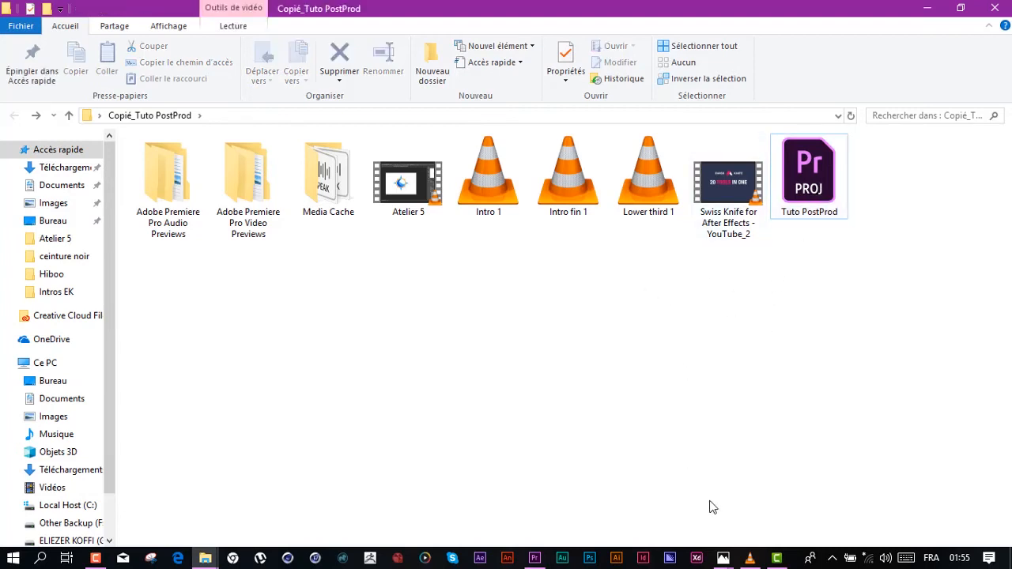
Switch to Premiere Pro and close the original Tuto PostProd project
left_click(535, 558)
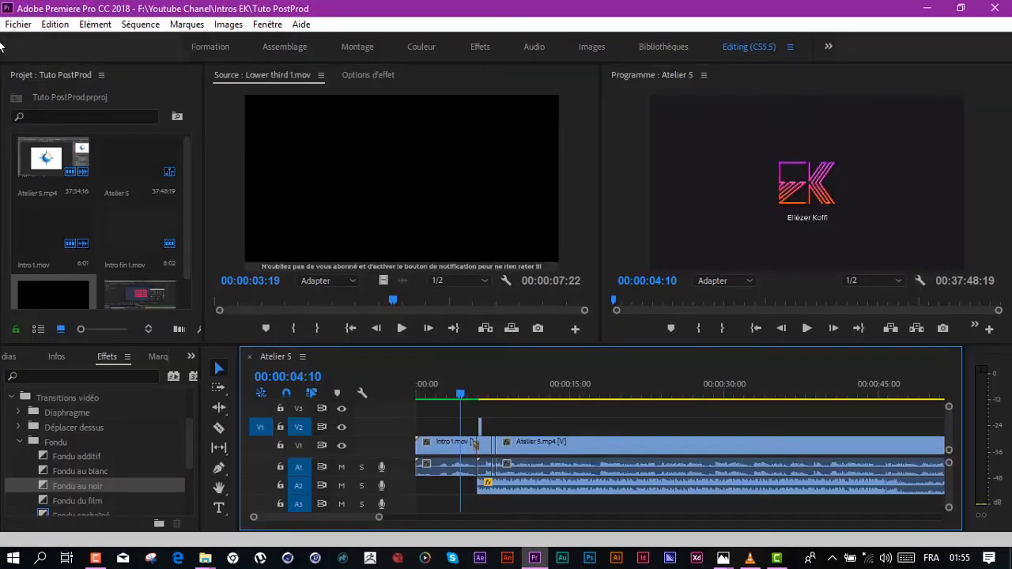
left_click(22, 25)
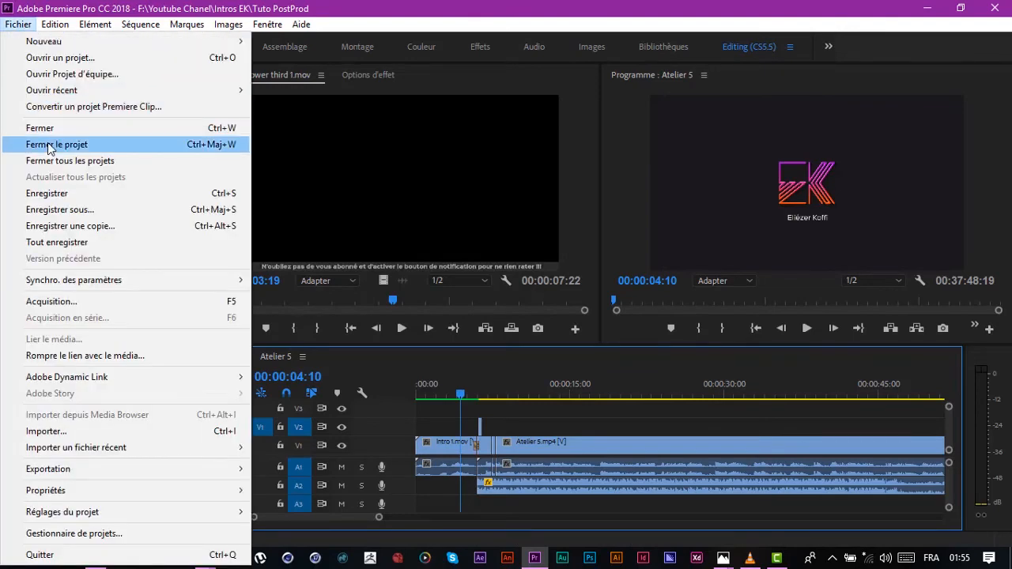
left_click(404, 214)
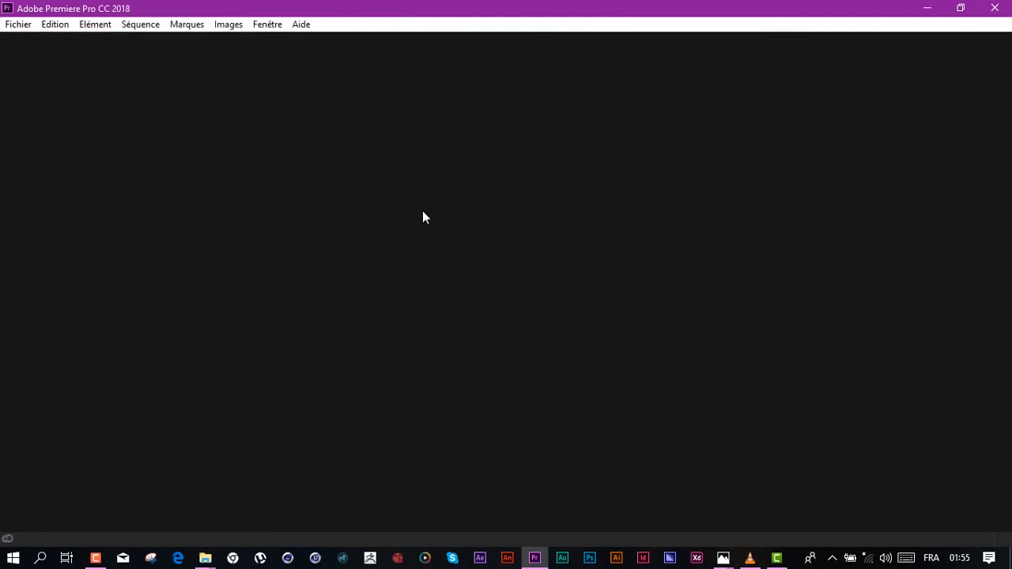
Open the copied Tuto PostProd project from the Copié_Tuto PostProd folder in Premiere Pro
left_click(205, 558)
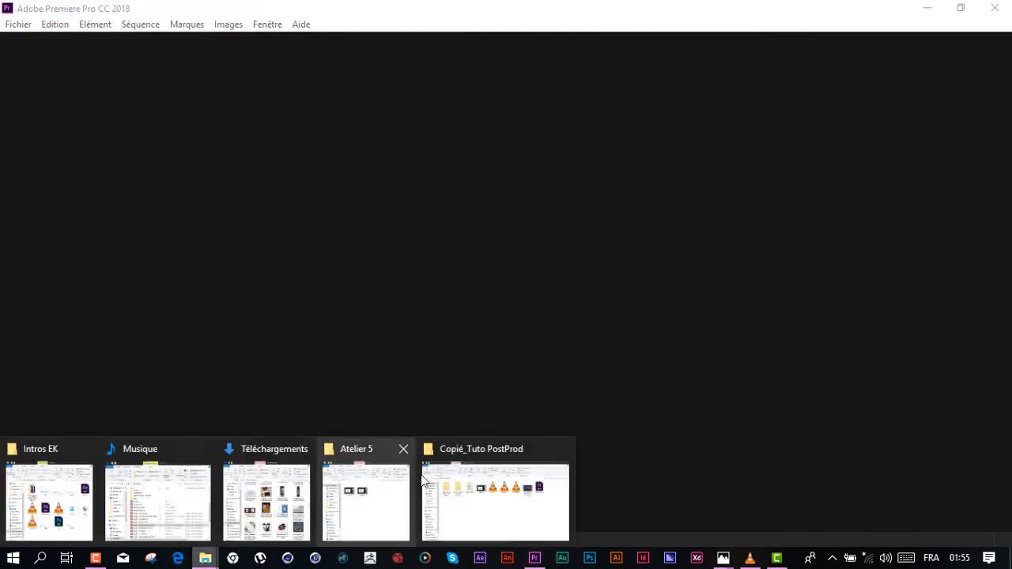
left_click(461, 485)
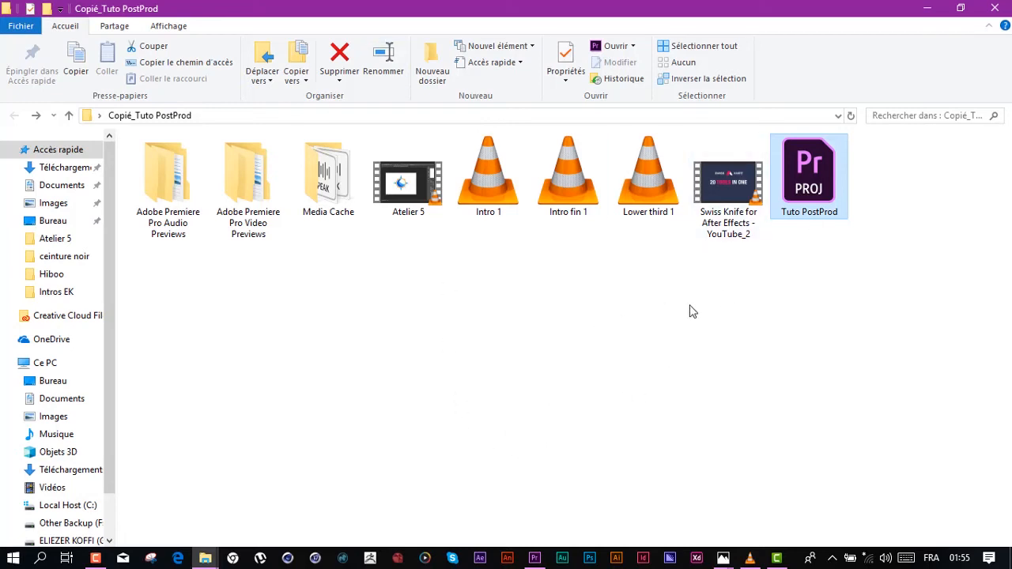
double_click(816, 174)
mouse_move(534, 559)
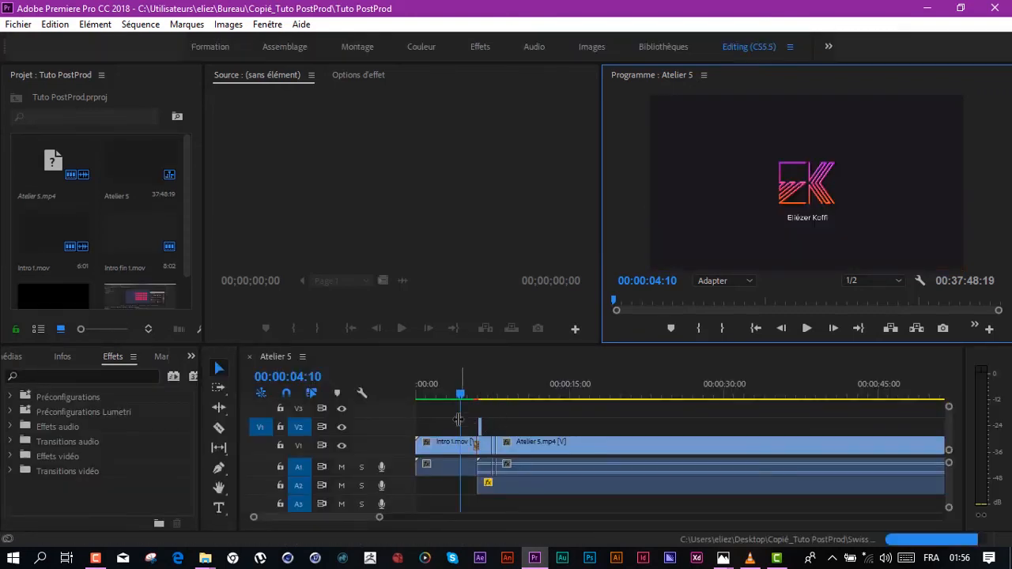
Scrub the Intro 1 clip in the Atelier 5 sequence and review the files in the Copié_Tuto PostProd folder
left_click(435, 393)
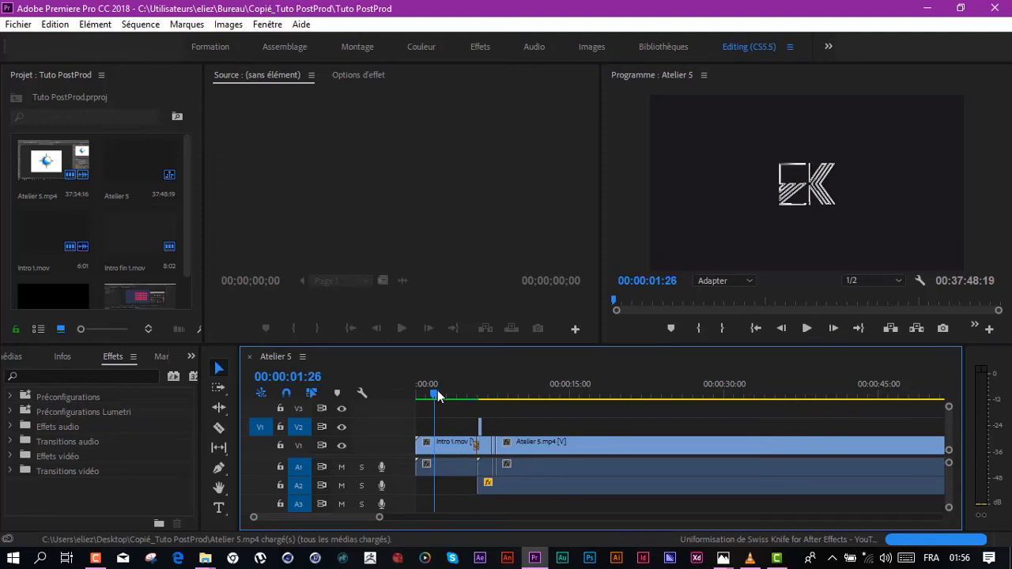
left_click_drag(437, 390, 465, 396)
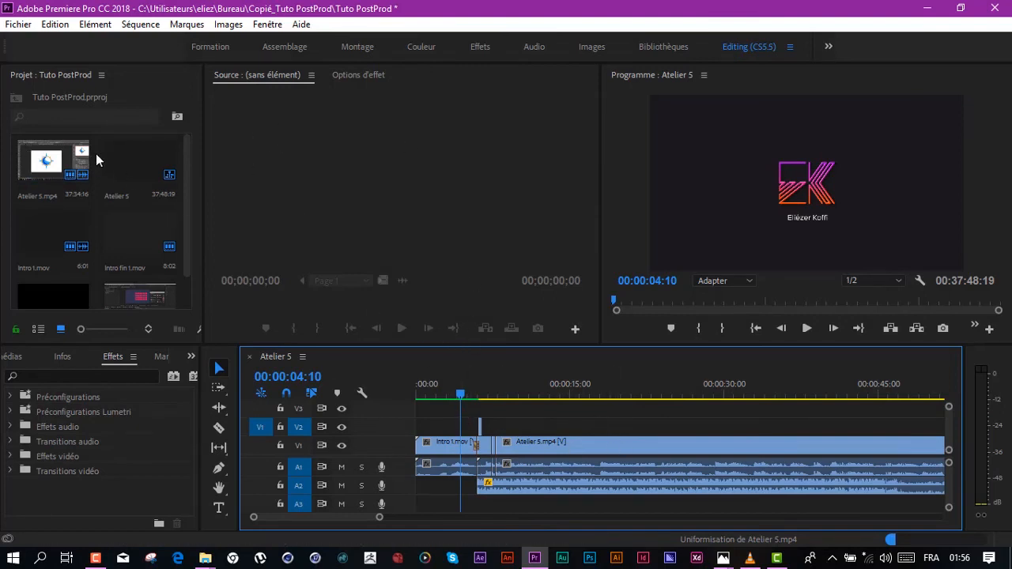
left_click(205, 557)
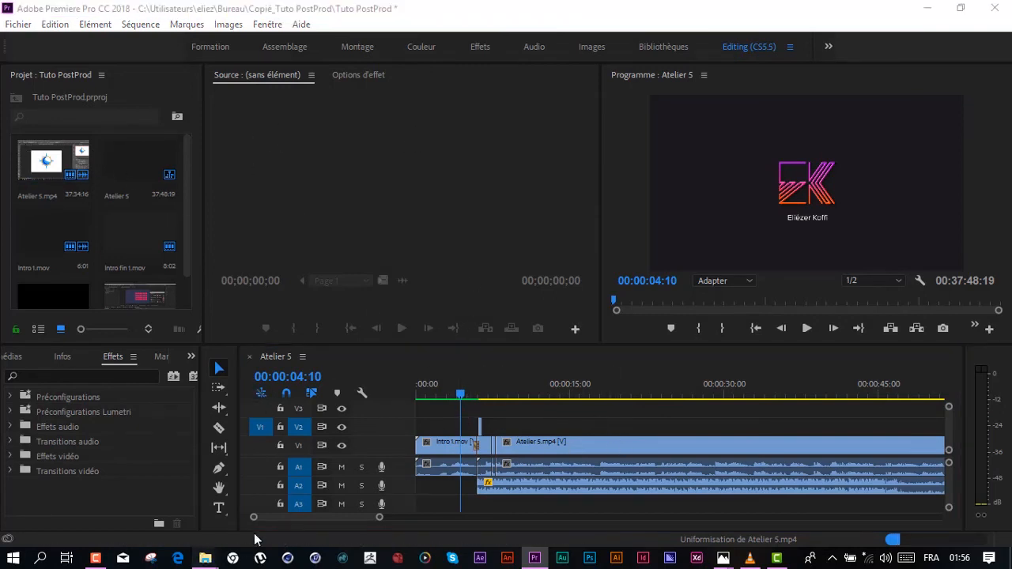
left_click(471, 500)
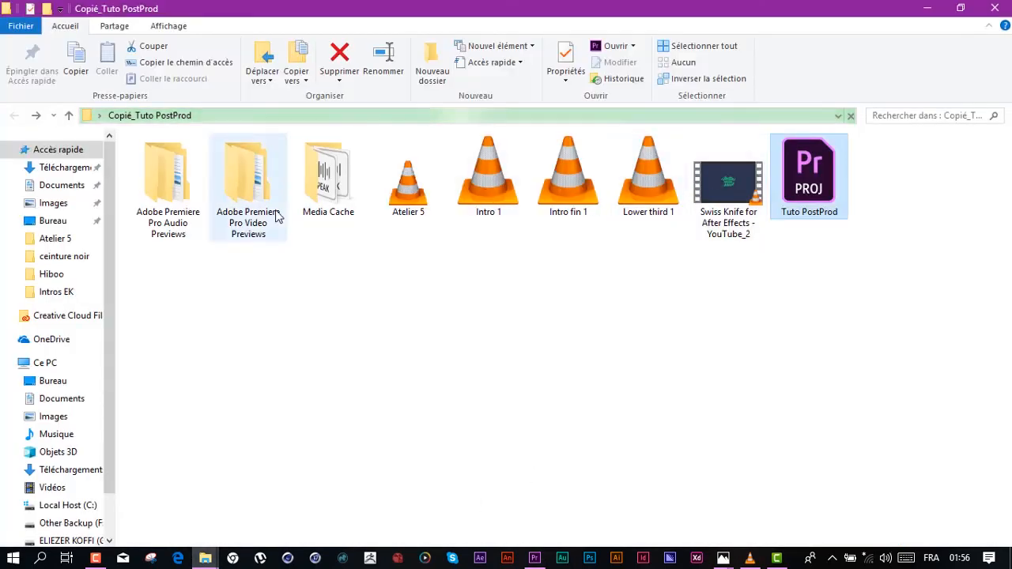
left_click(927, 8)
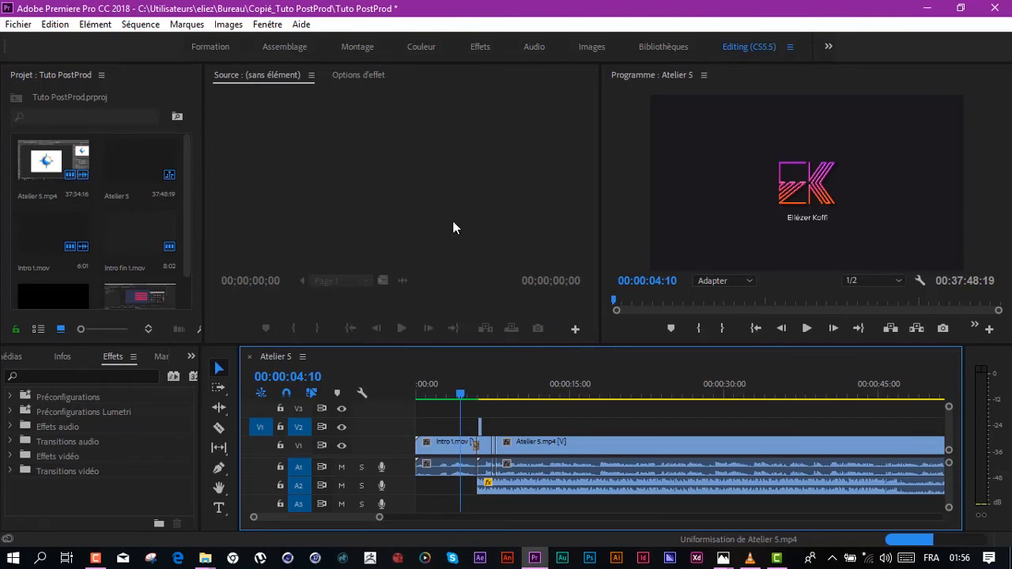
Scrub the intro to 00:00:04:16 and inspect Atelier 5.mp4, Intro 1.mov and Intro fin 1.mov among the project's media
mouse_move(445, 393)
left_mouse_down()
mouse_move(424, 388)
mouse_move(464, 384)
left_mouse_up()
left_click_drag(463, 393, 465, 397)
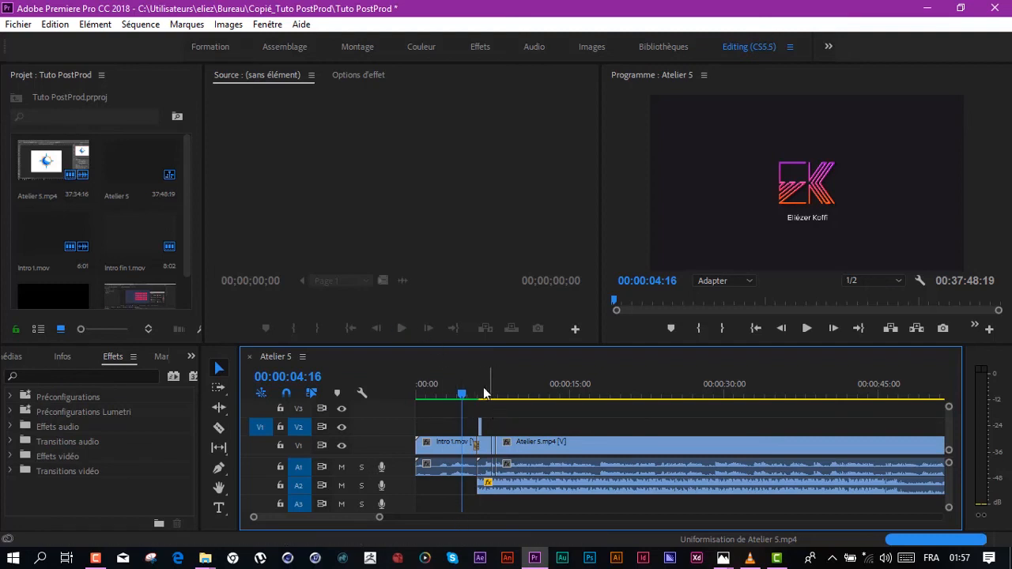
left_click(55, 166)
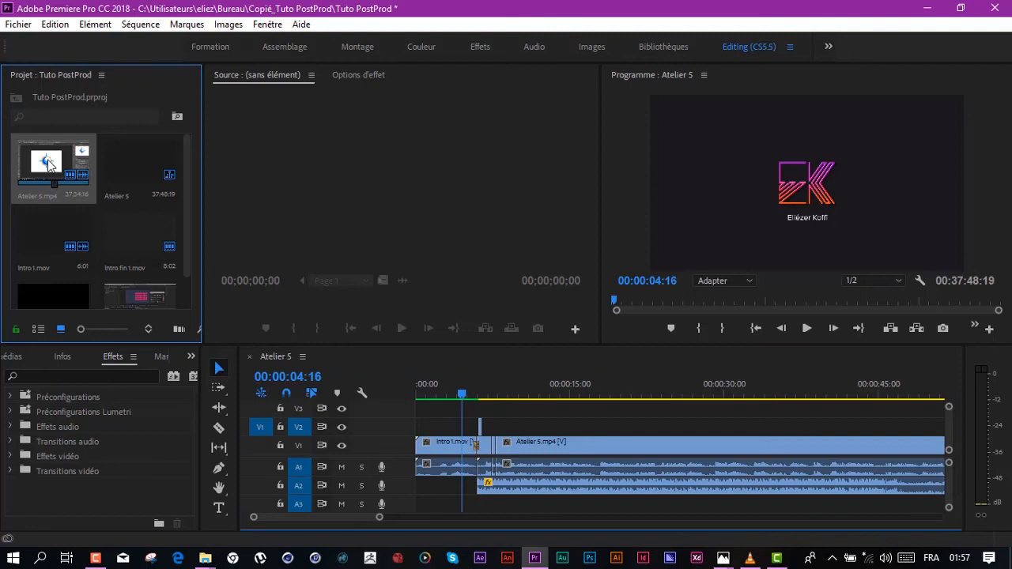
left_click(63, 242)
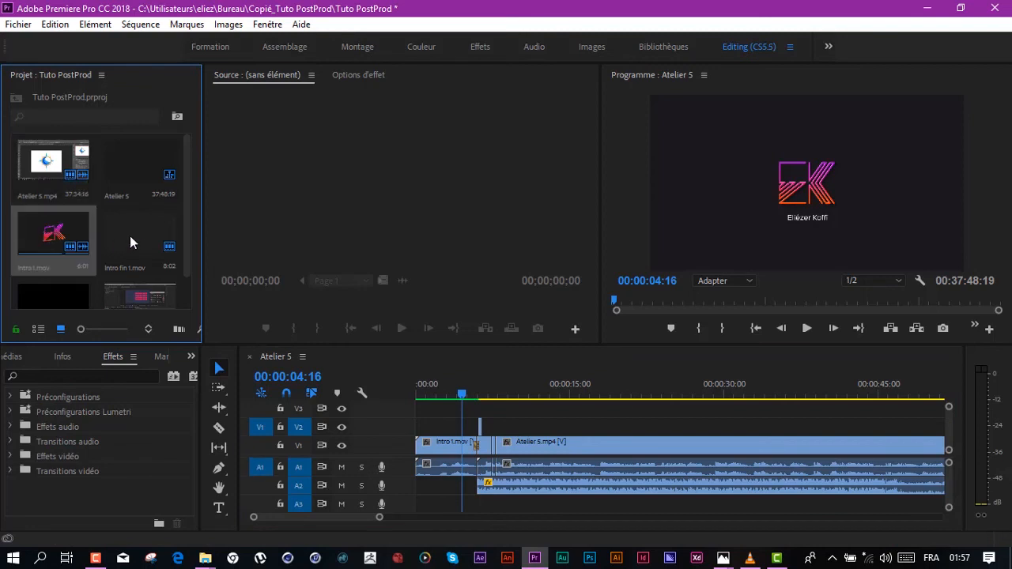
right_click(55, 231)
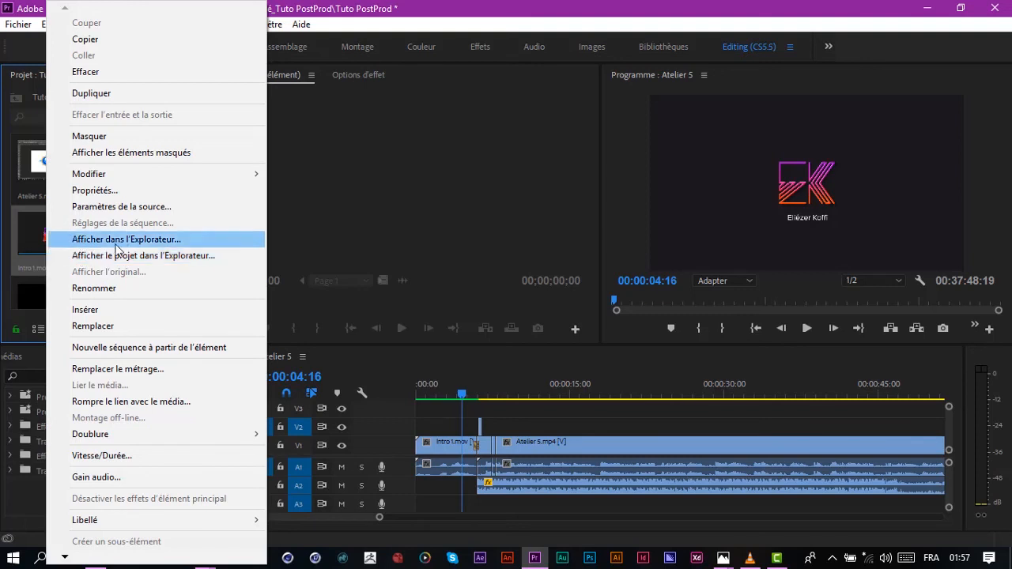
left_click(42, 246)
left_click(129, 233)
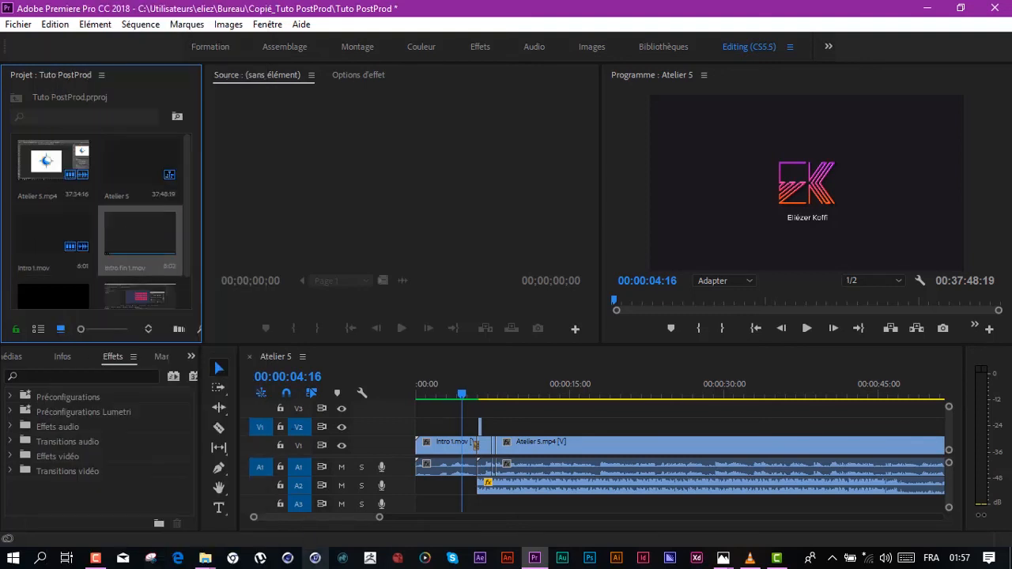
Check the Copié_Tuto PostProd folder in File Explorer and return to the Premiere Pro project
left_click(204, 558)
left_click(494, 506)
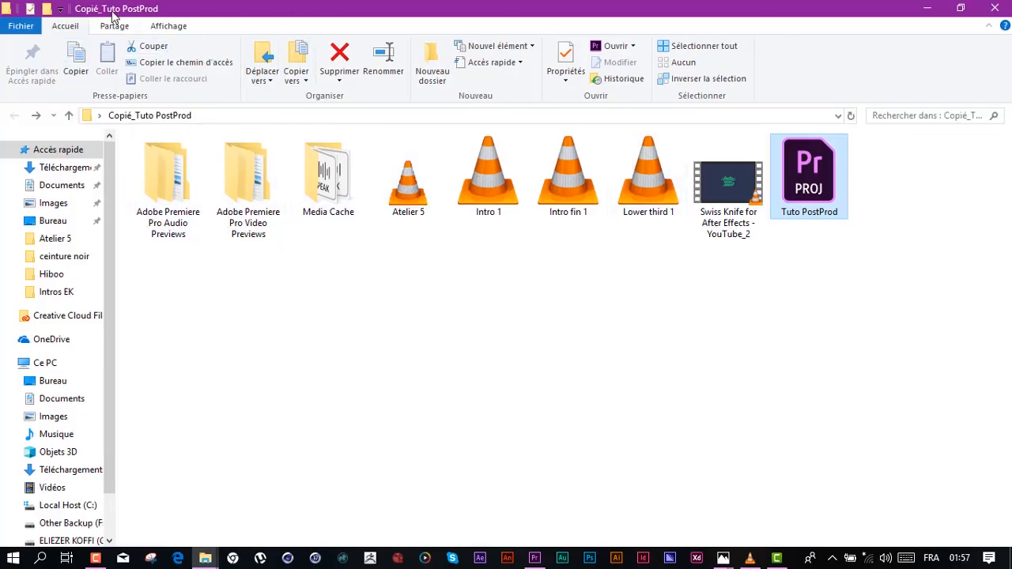
left_click(926, 8)
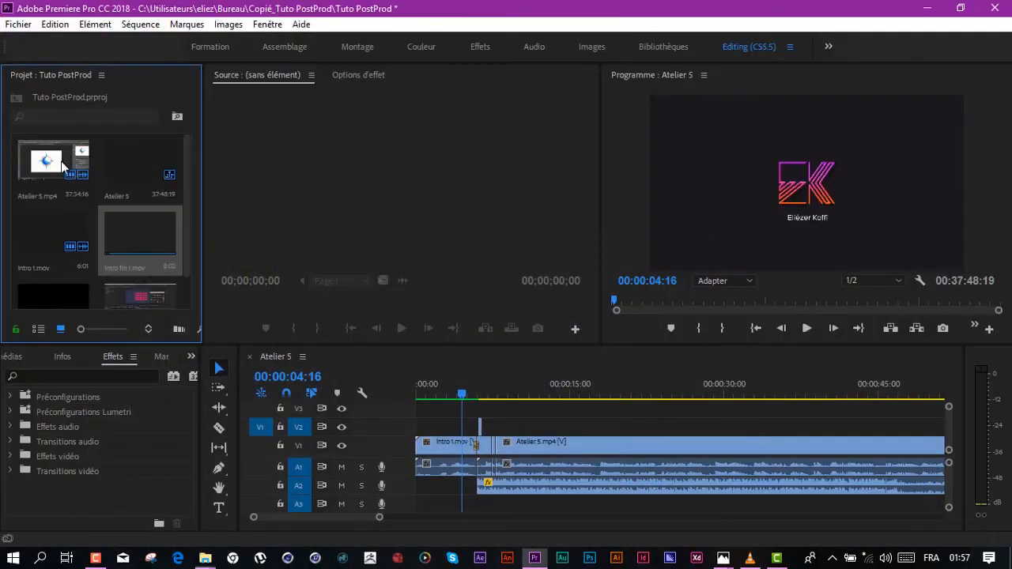
Reveal the source file of Intro fin 1.mov in File Explorer, check its location, and close the window
right_click(151, 224)
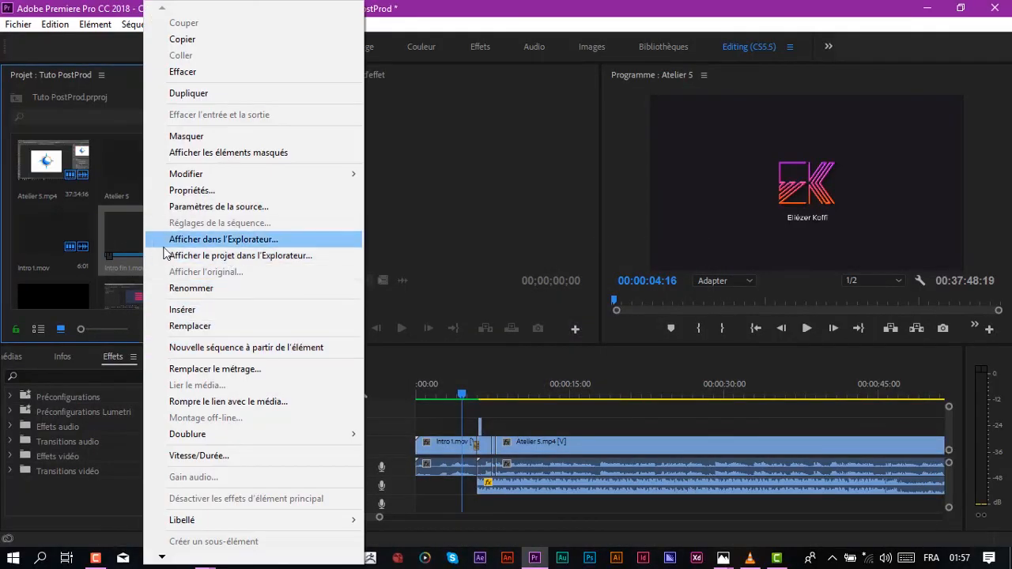
left_click(286, 243)
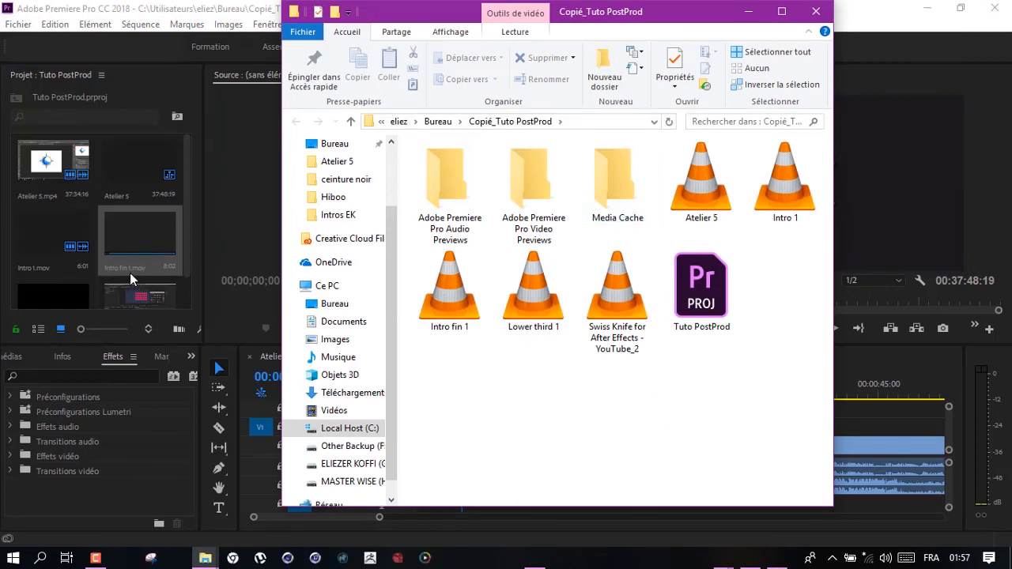
left_click(454, 299)
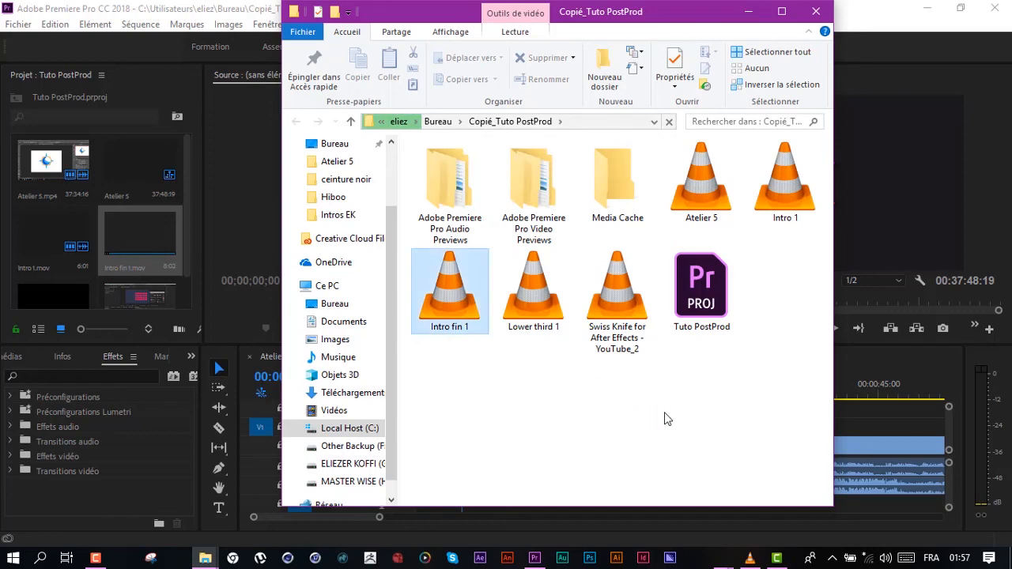
left_click(715, 391)
left_click(811, 11)
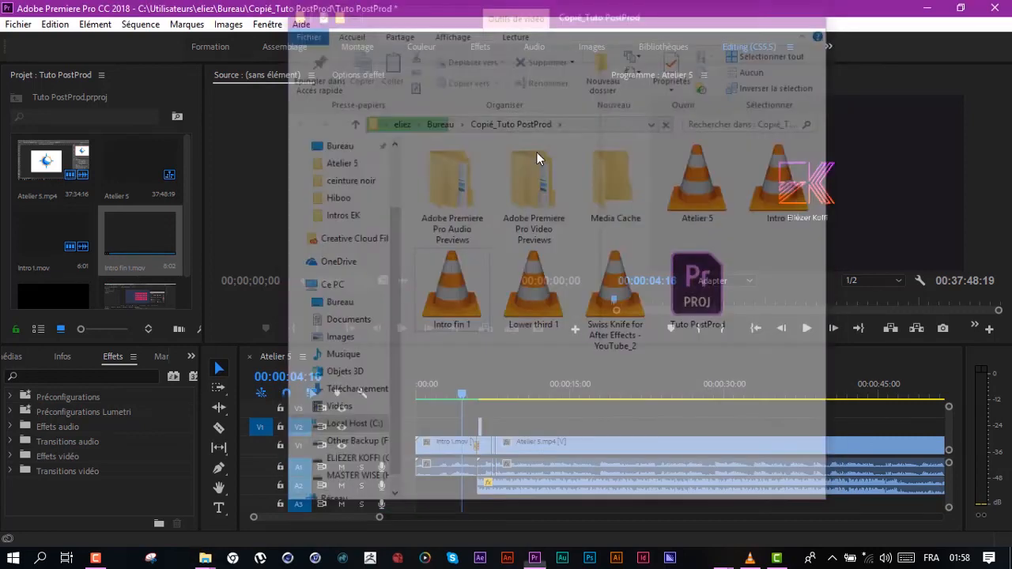
Reveal the project file's location in File Explorer from Intro fin 1.mov, check its folder, and minimize the window
right_click(146, 216)
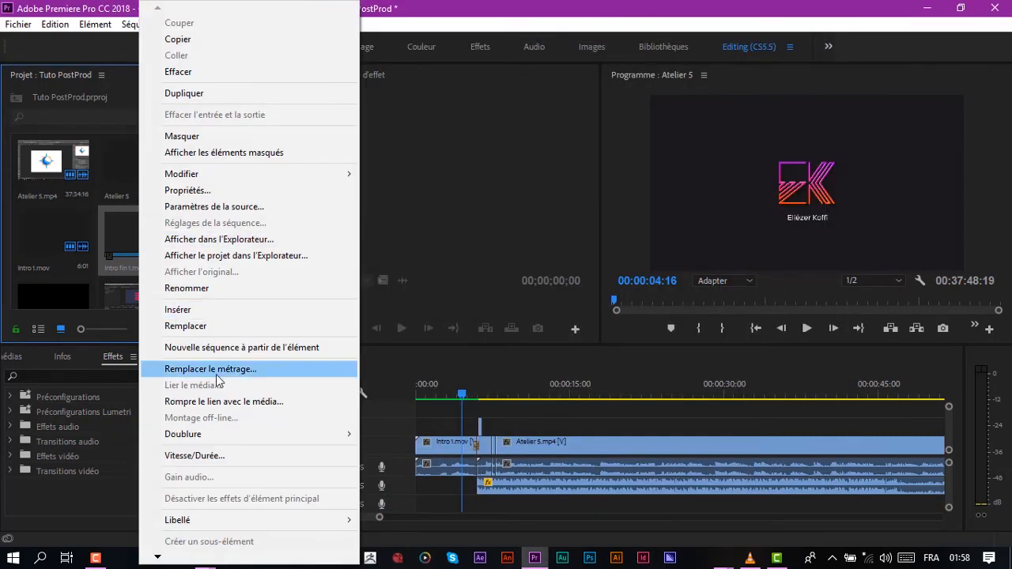
left_click(263, 262)
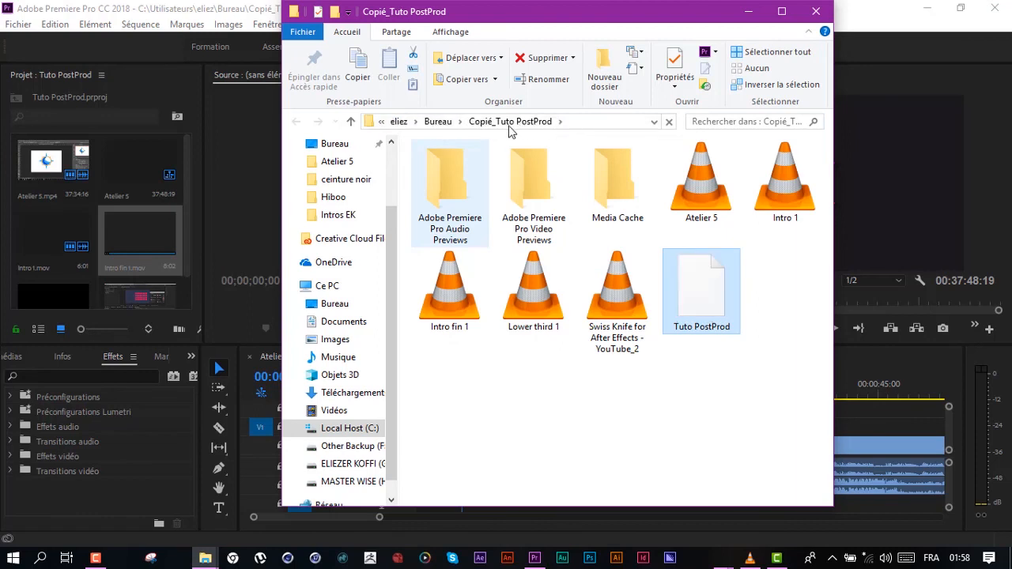
left_click(498, 400)
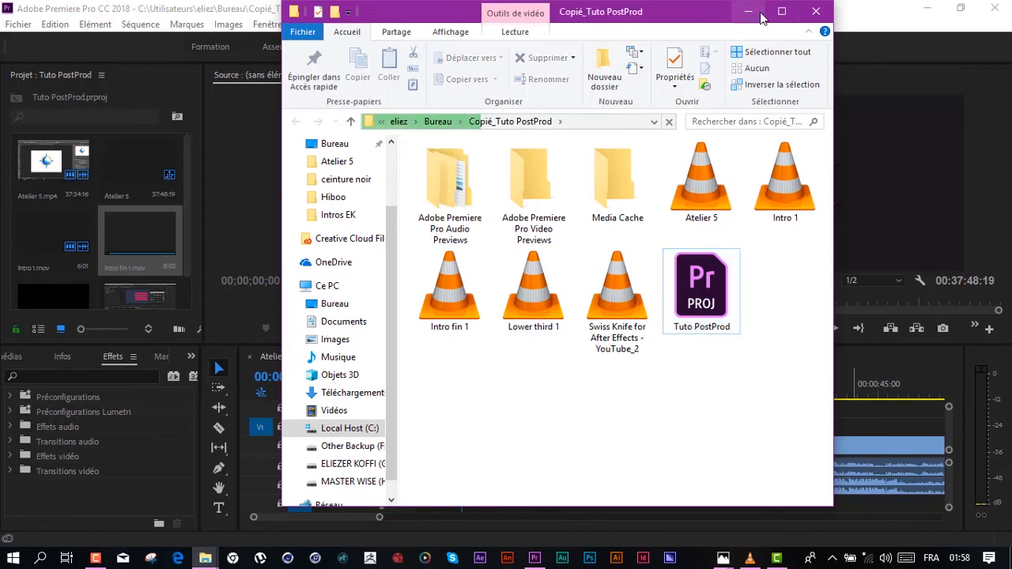
left_click(748, 11)
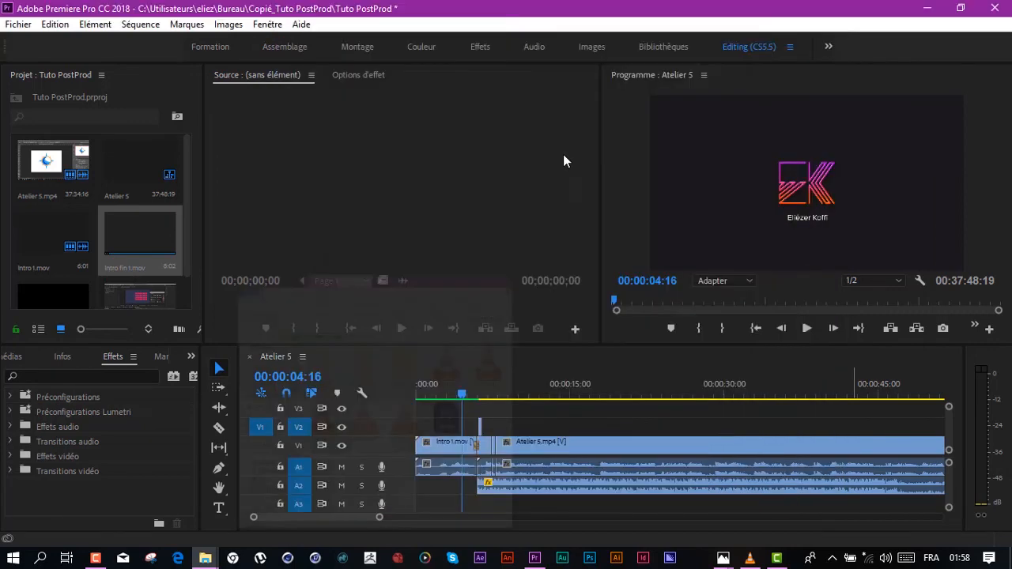
left_click(458, 190)
left_click(623, 161)
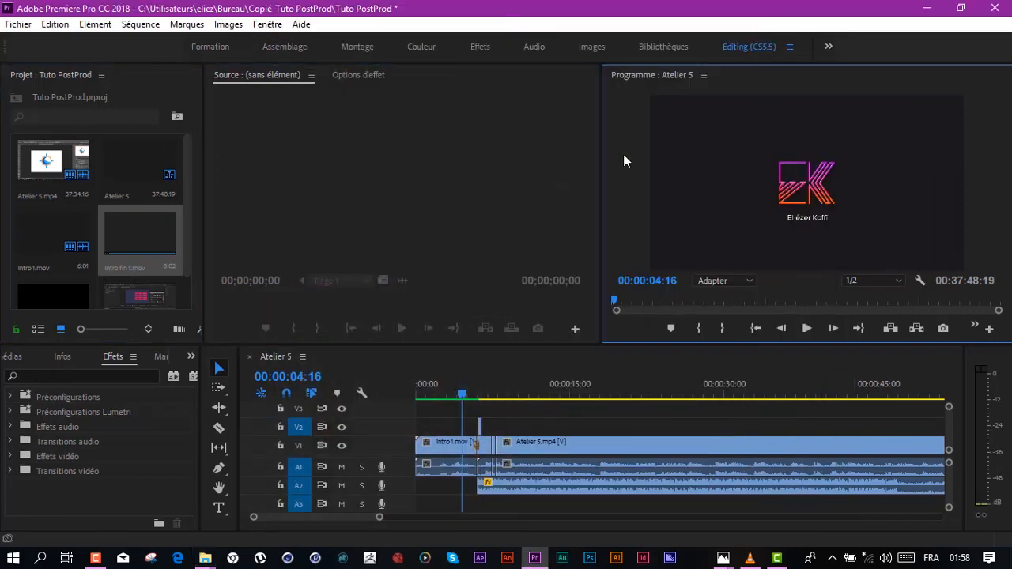
left_click(317, 162)
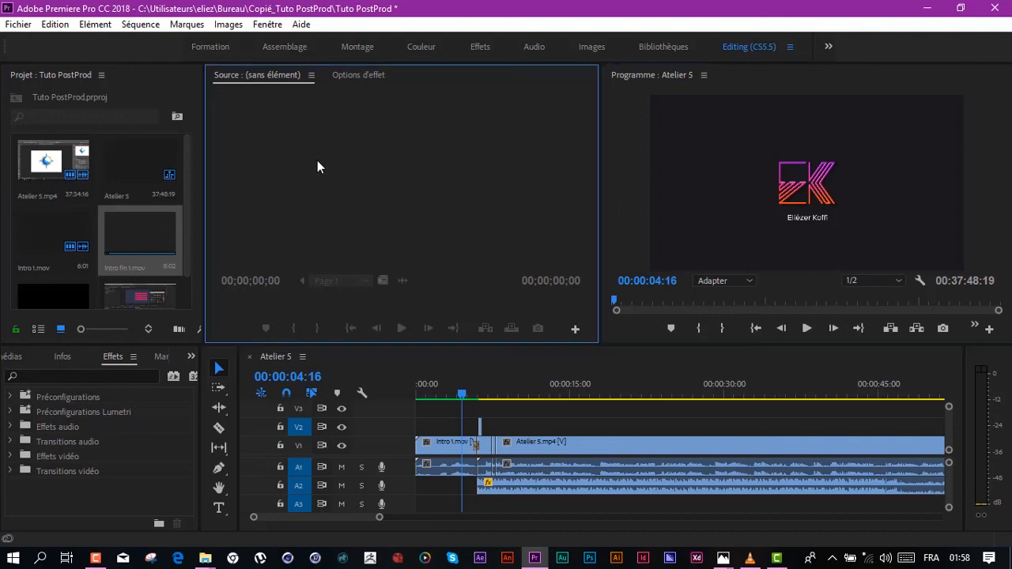